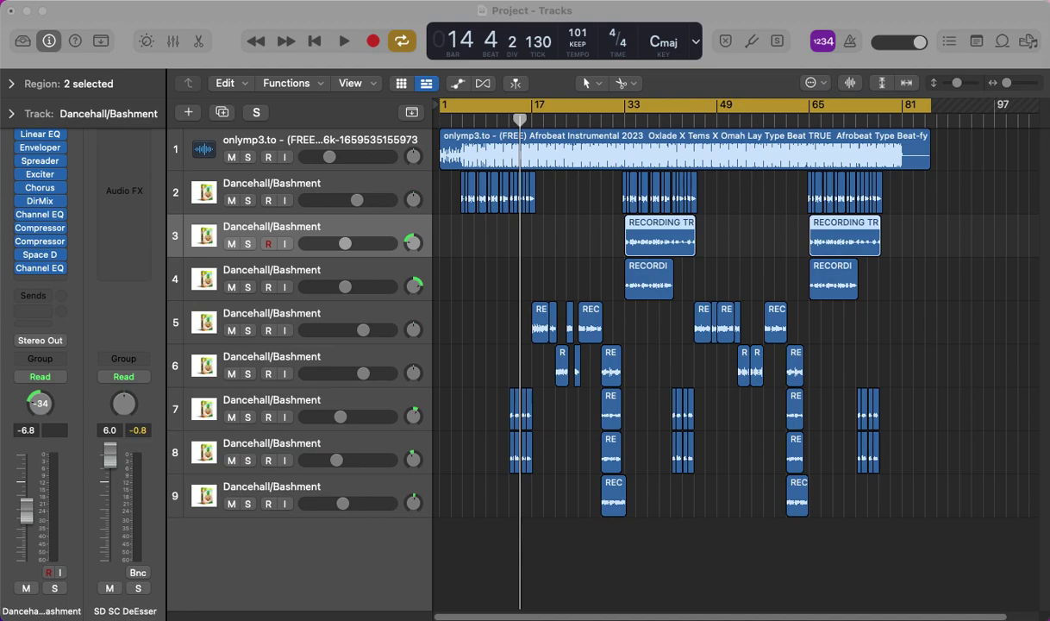
# - Bring up the Fiverr order page in the browser, then enlarge and reposition its window to read the order details
pyautogui.press('super+Tab')
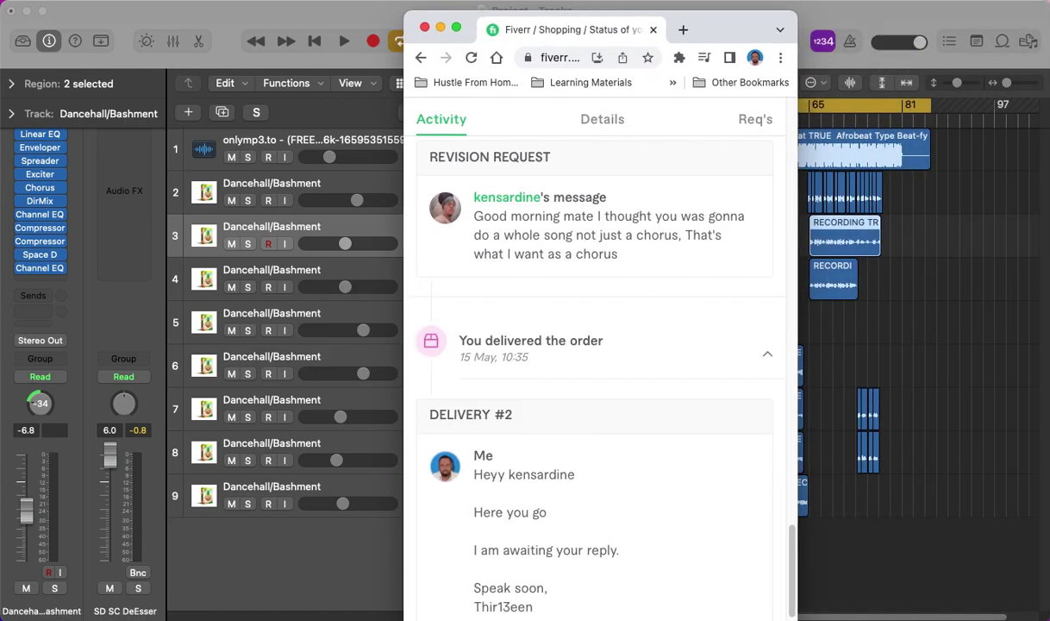
pyautogui.moveTo(706, 34); pyautogui.dragTo(685, 24)
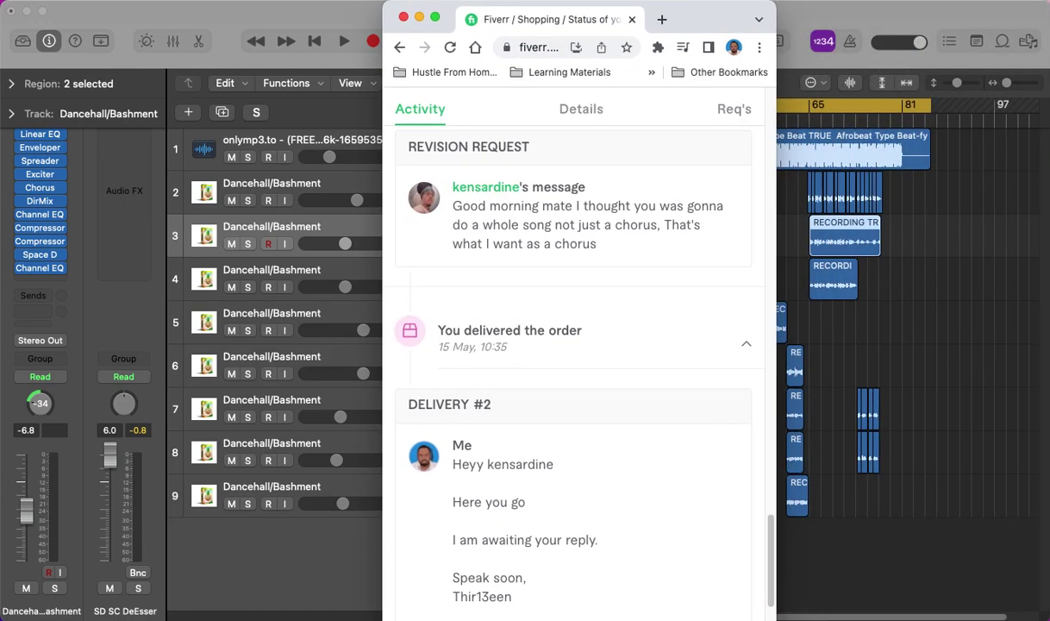
pyautogui.scroll(-10, 578, 362)
pyautogui.moveTo(776, 619); pyautogui.dragTo(977, 557)
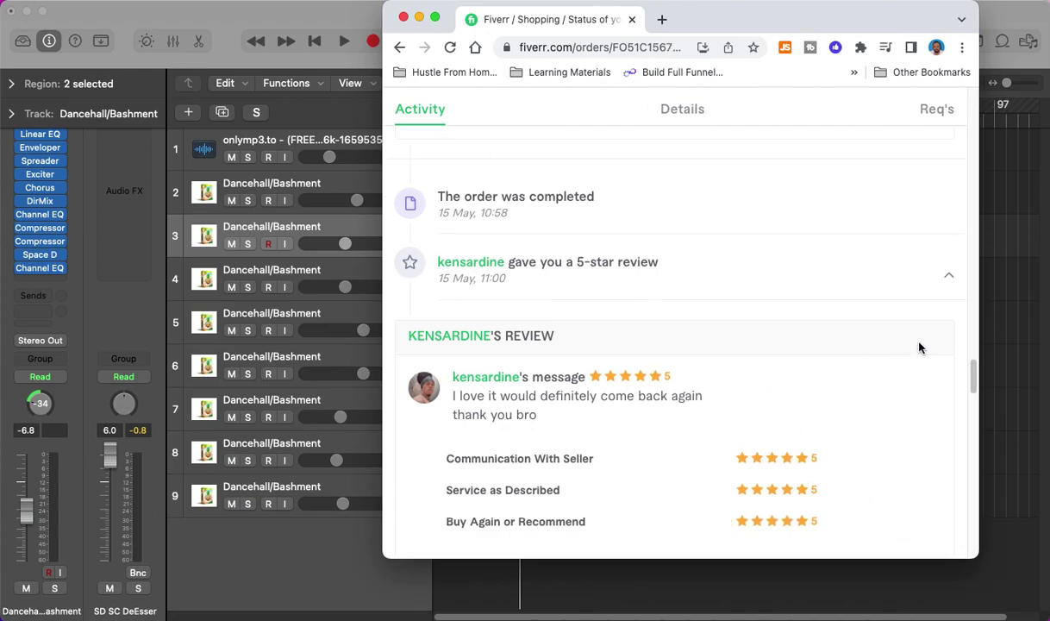
pyautogui.moveTo(1019, 578); pyautogui.dragTo(1048, 597)
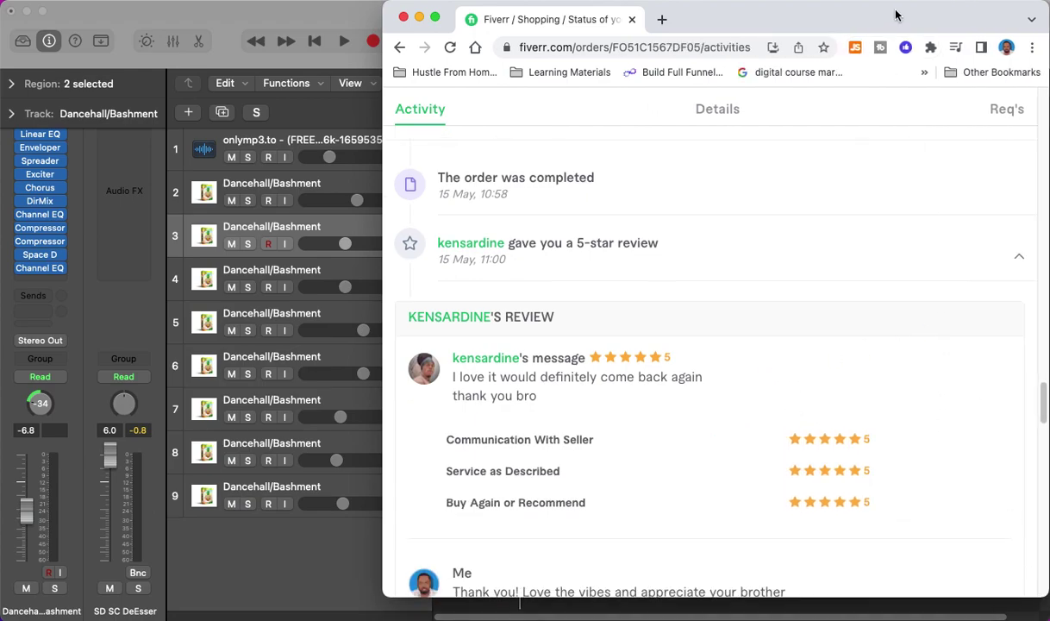
pyautogui.moveTo(897, 14); pyautogui.dragTo(601, 14)
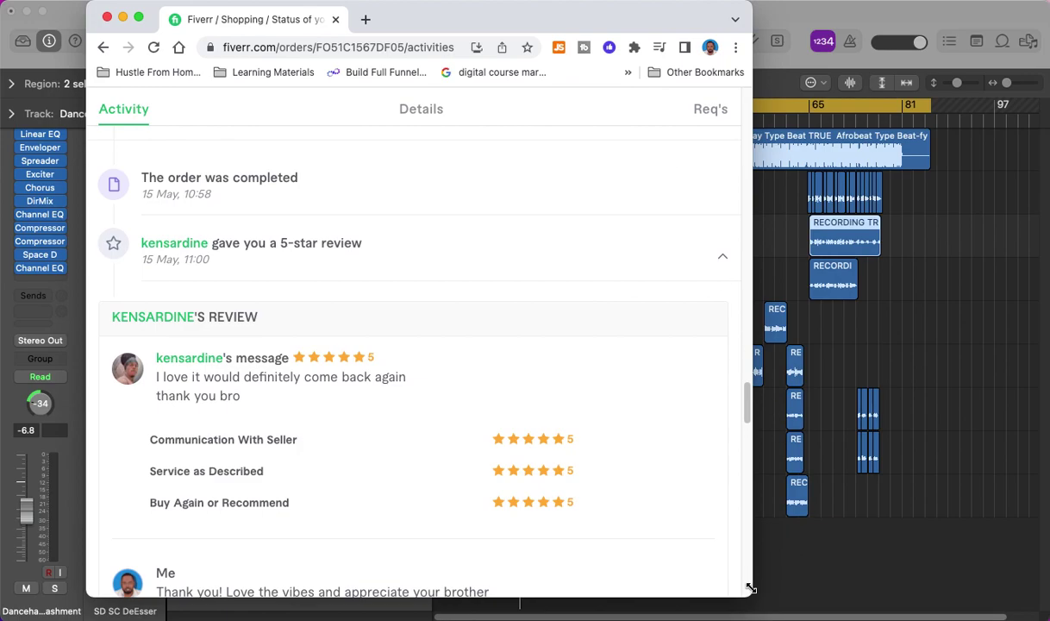
pyautogui.moveTo(750, 588); pyautogui.dragTo(732, 576)
pyautogui.scroll(-5, 422, 403)
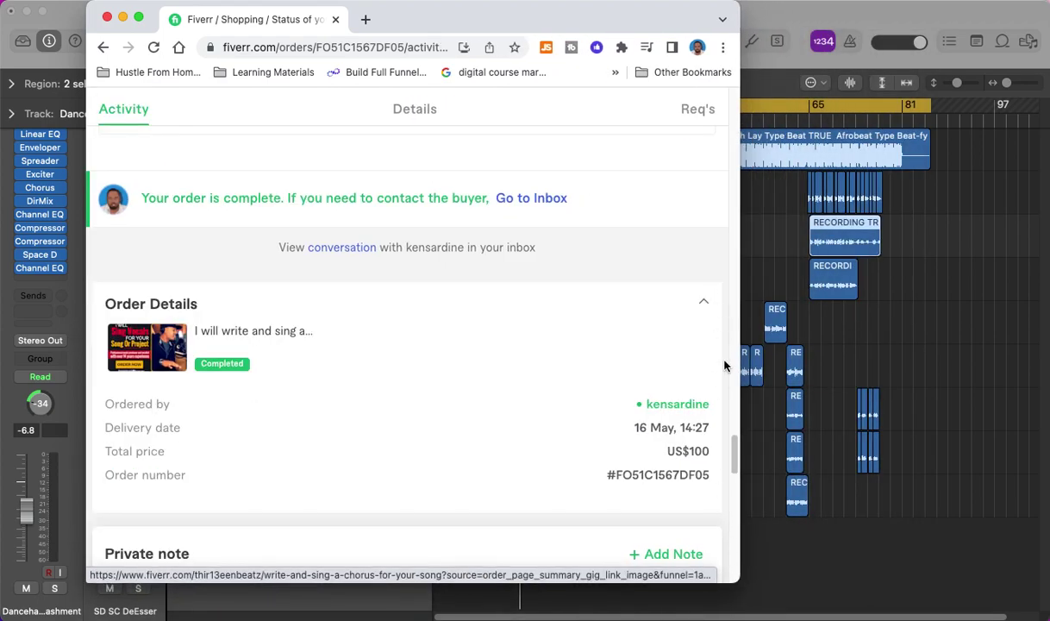
pyautogui.moveTo(728, 461); pyautogui.dragTo(737, 403)
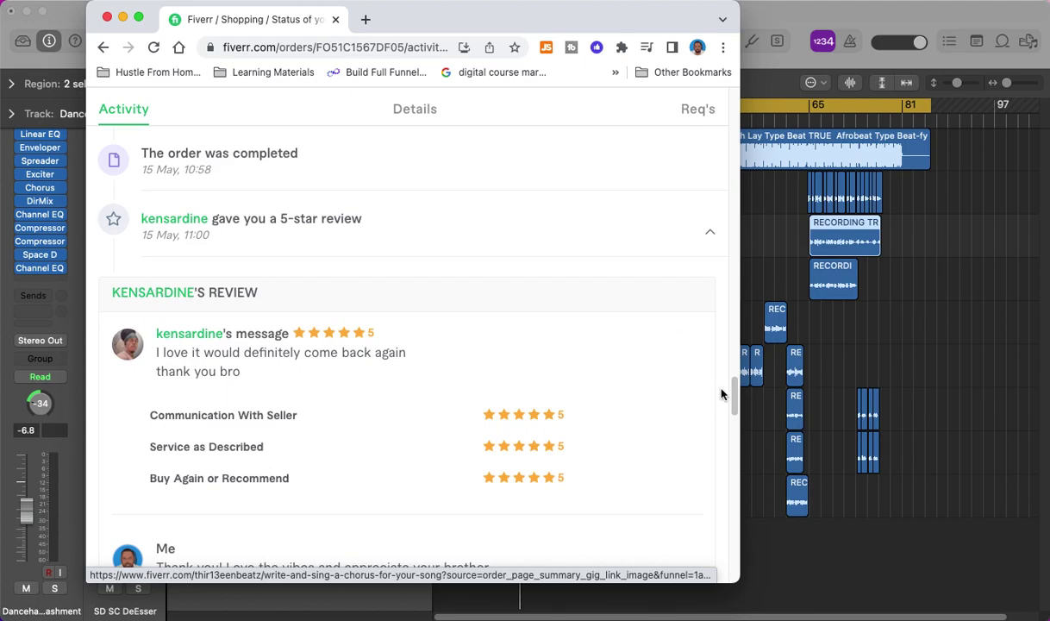
pyautogui.moveTo(733, 394); pyautogui.dragTo(732, 343)
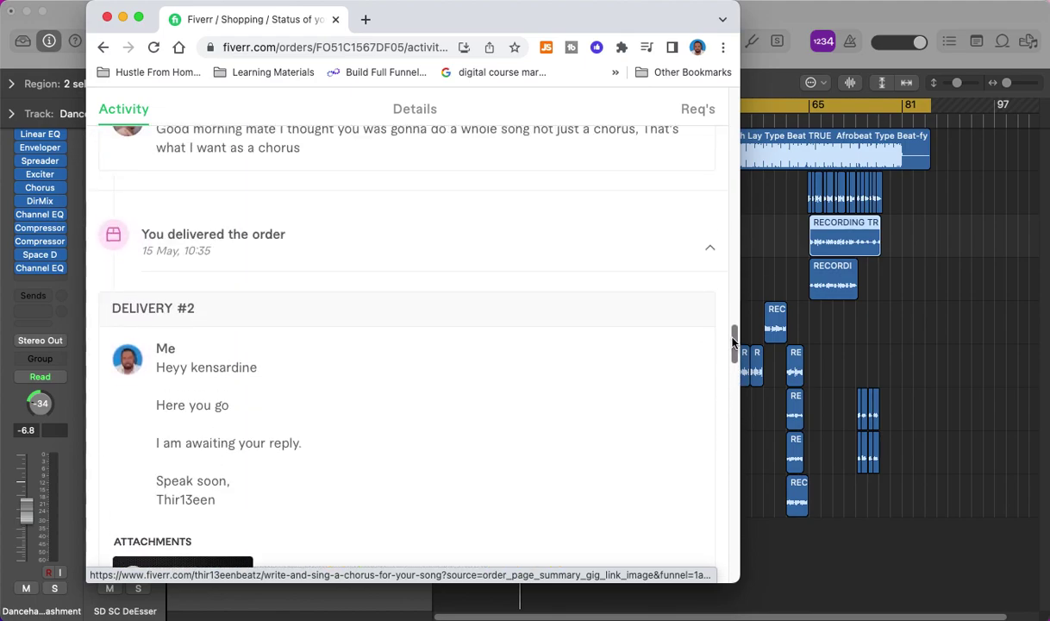
# - Return to the Logic Pro project and play it from the cycle start
pyautogui.click(809, 21)
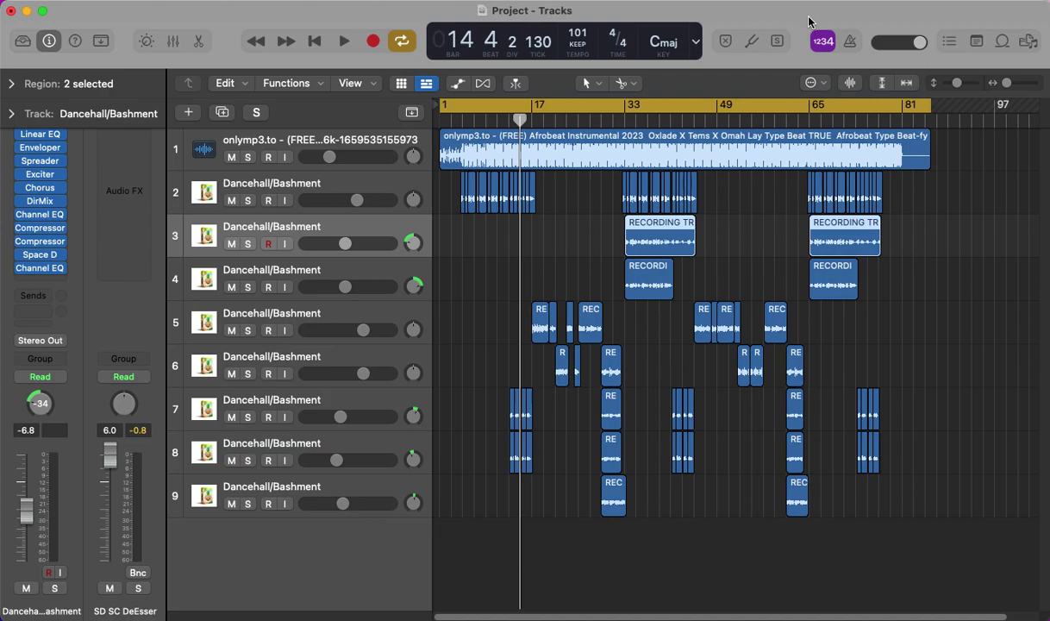
pyautogui.press('space')
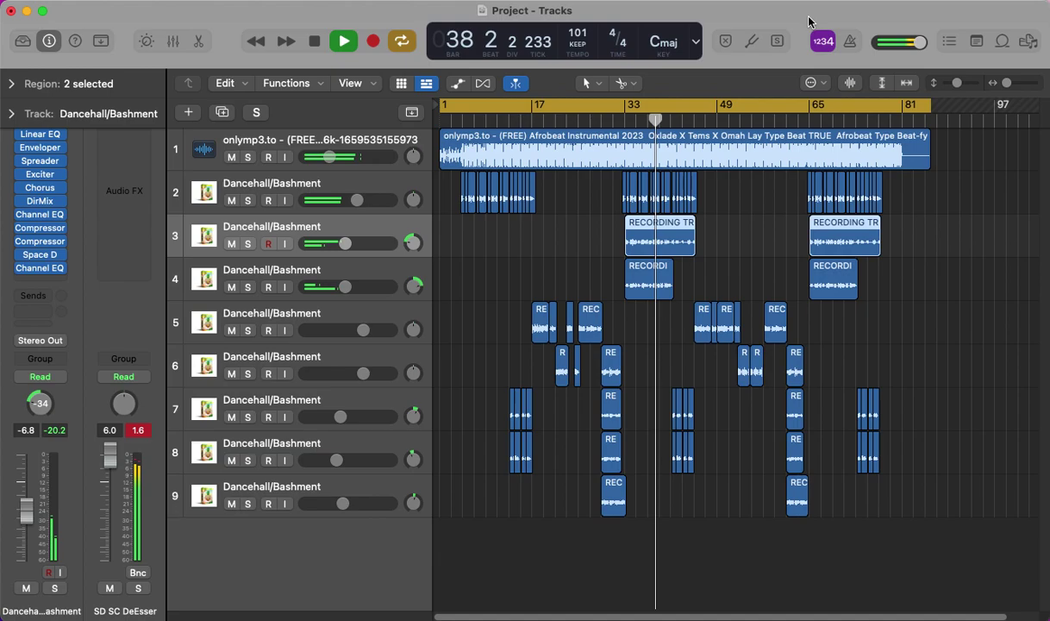
pyautogui.scroll(3, 1011, 86)
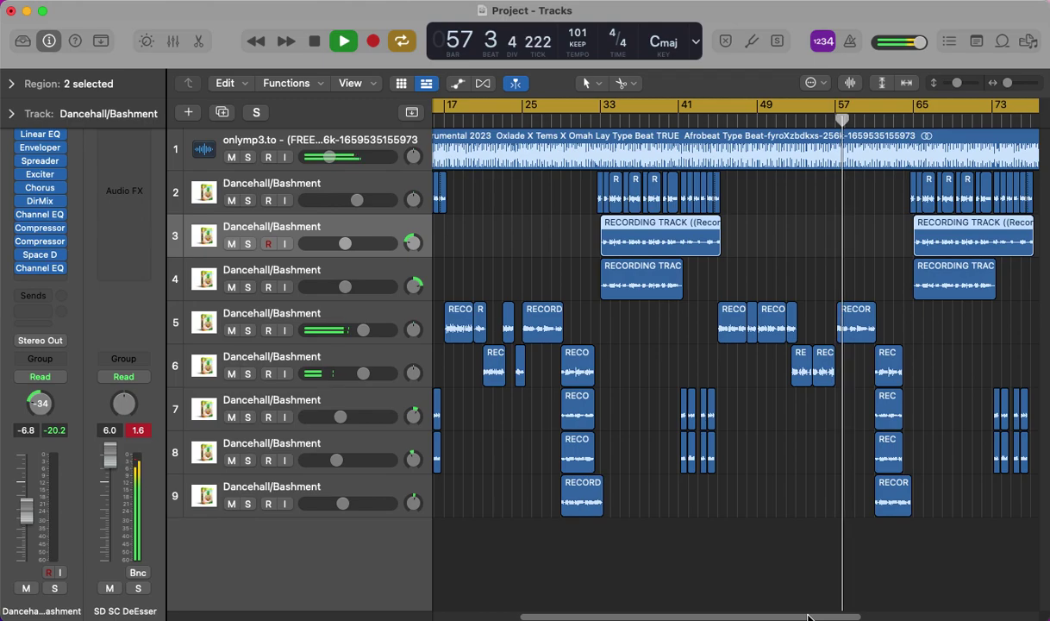
# - Stop playback, restart it from bar 64 for the second chorus, then stop at bar 67
pyautogui.press('space')
pyautogui.doubleClick(906, 121)
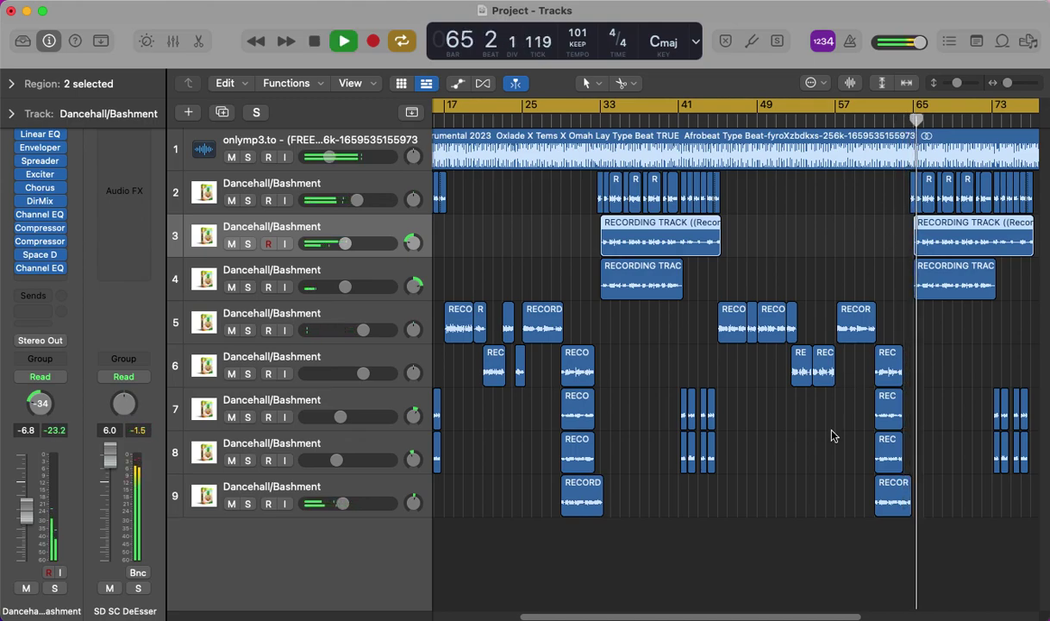
pyautogui.moveTo(808, 617); pyautogui.dragTo(841, 615)
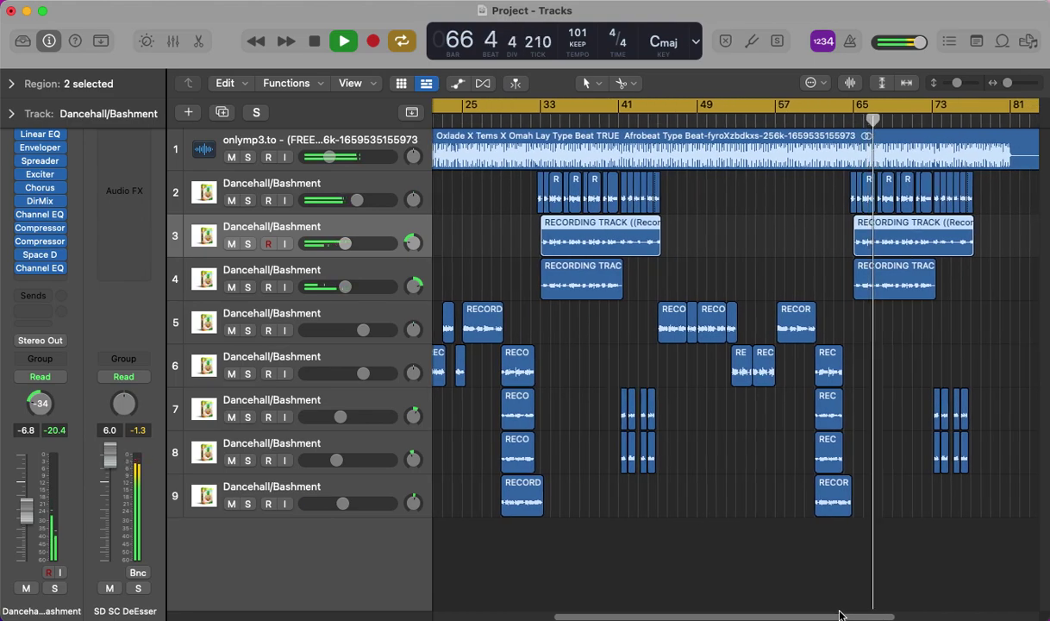
pyautogui.press('space')
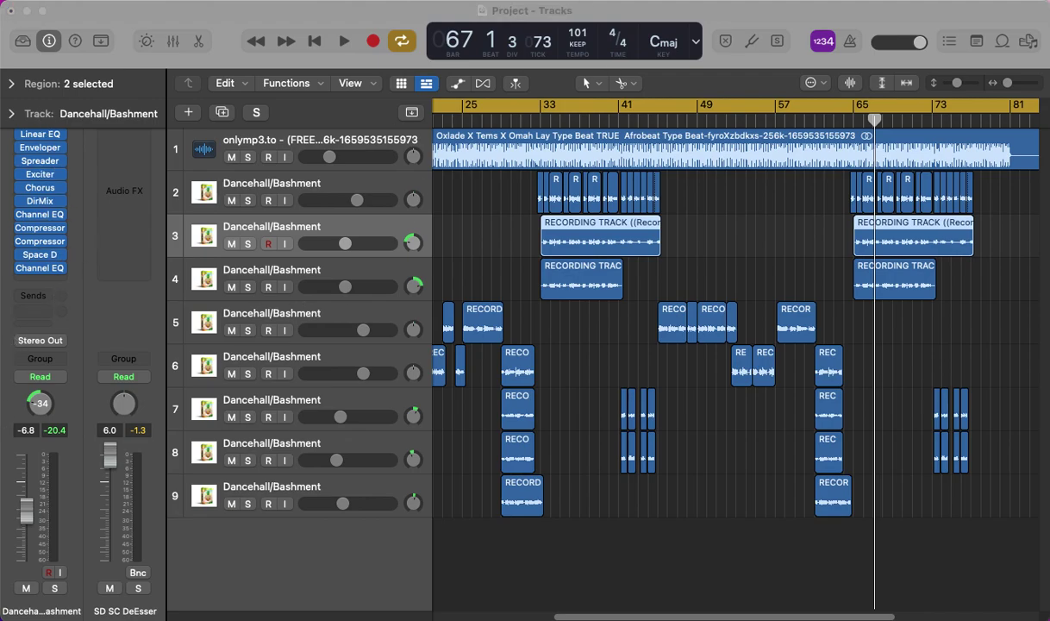
# - Enlarge and reposition the Chrome window so the Reggae Dancehall Vocal Preset page fills the screen
pyautogui.moveTo(873, 26); pyautogui.dragTo(720, 26)
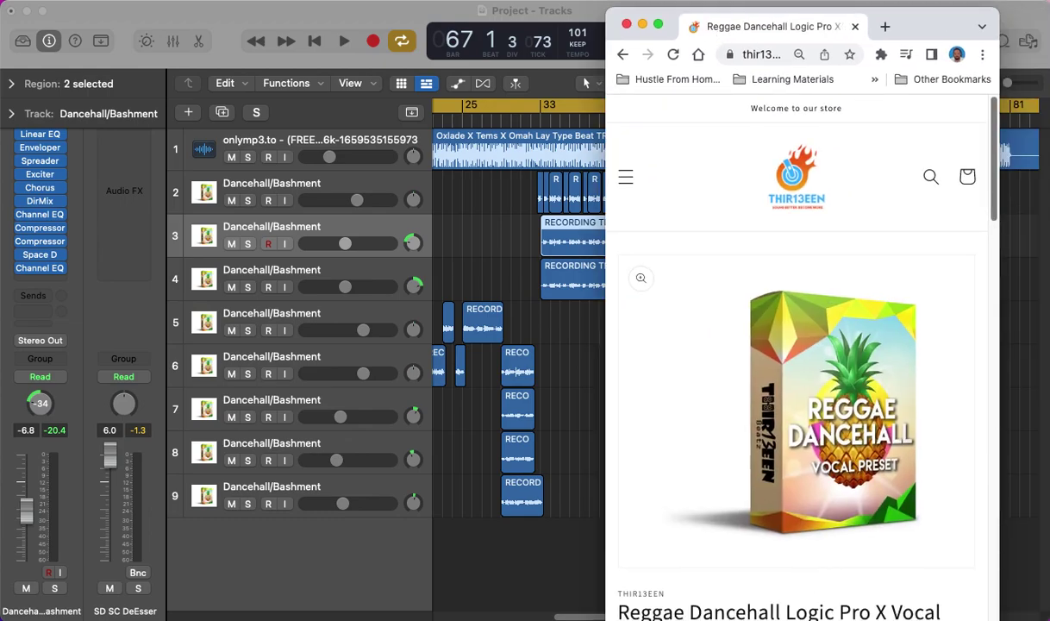
pyautogui.moveTo(914, 26); pyautogui.dragTo(874, 19)
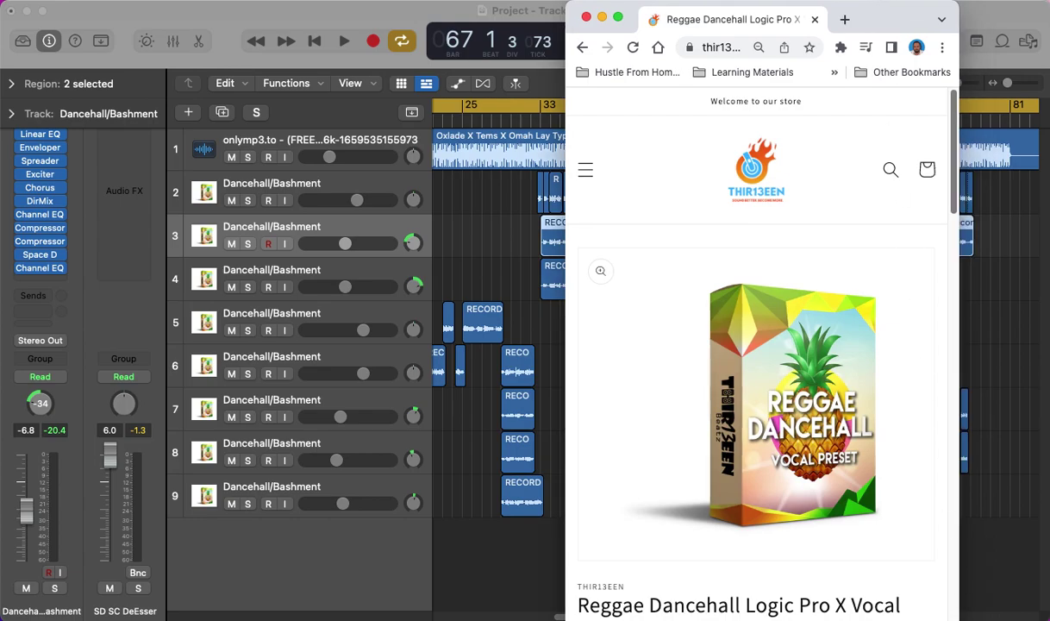
pyautogui.moveTo(931, 617); pyautogui.dragTo(905, 545)
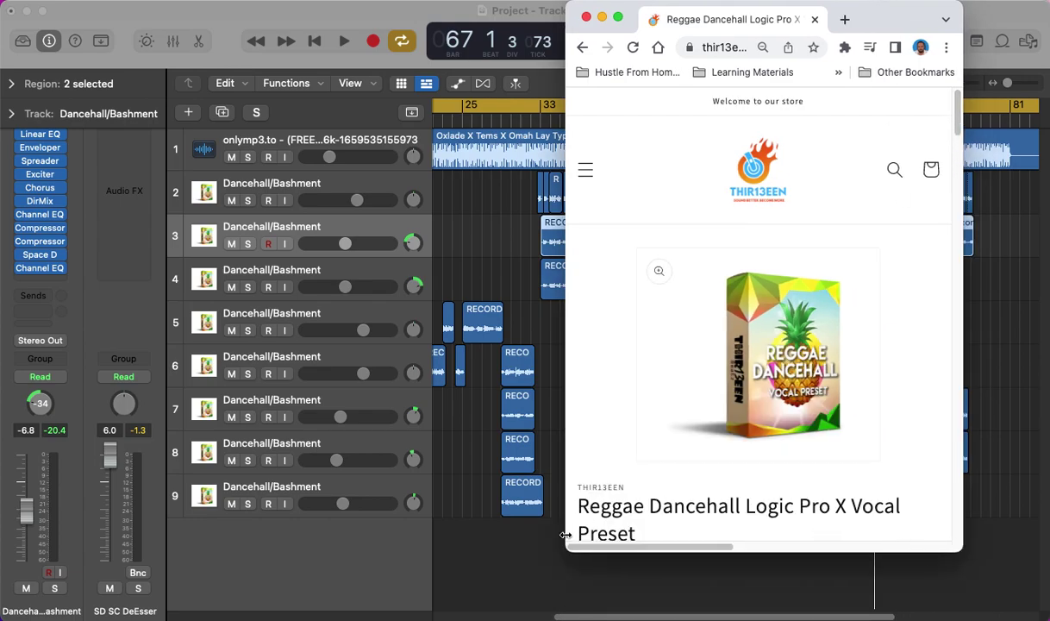
pyautogui.moveTo(566, 532); pyautogui.dragTo(2, 532)
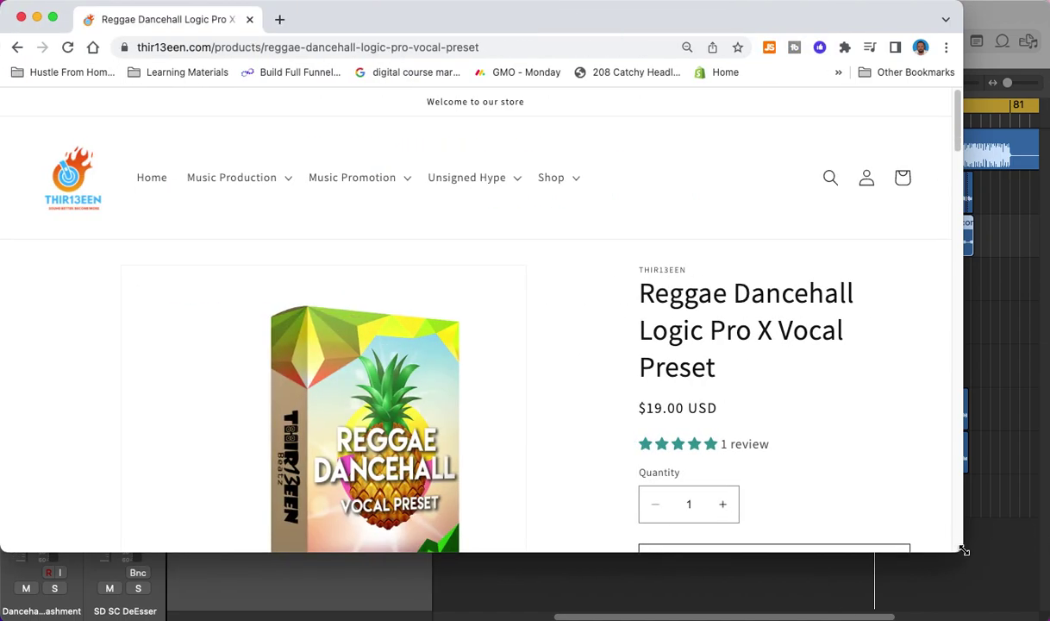
pyautogui.moveTo(964, 551); pyautogui.dragTo(1044, 614)
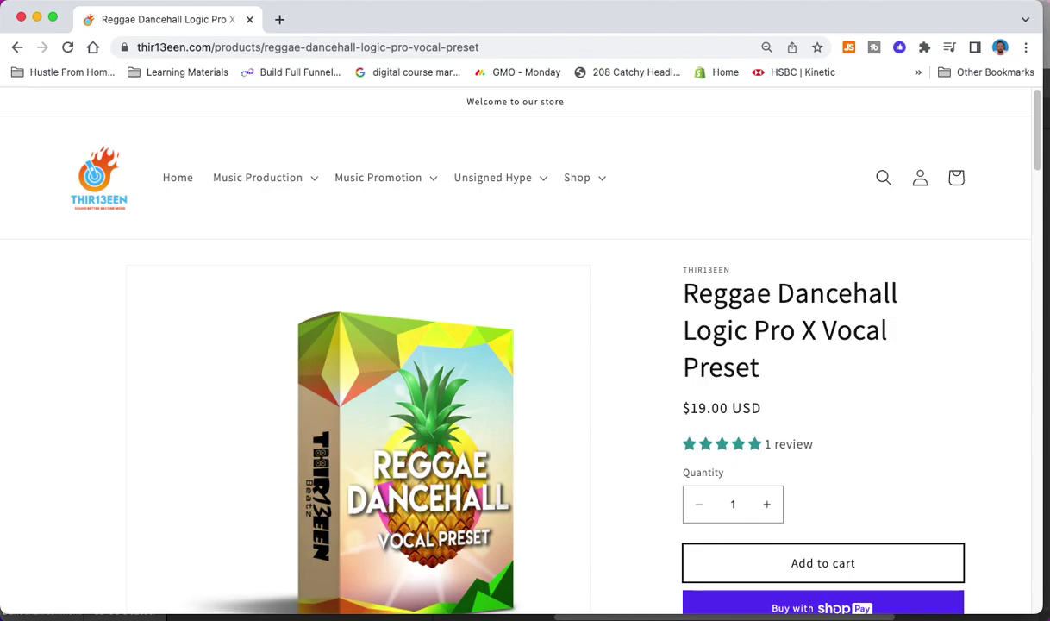
# - Scroll down through the $19.00 product page, then return to its top
pyautogui.scroll(-3, 1039, 135)
pyautogui.scroll(-20, 1039, 135)
pyautogui.scroll(-15, 1047, 427)
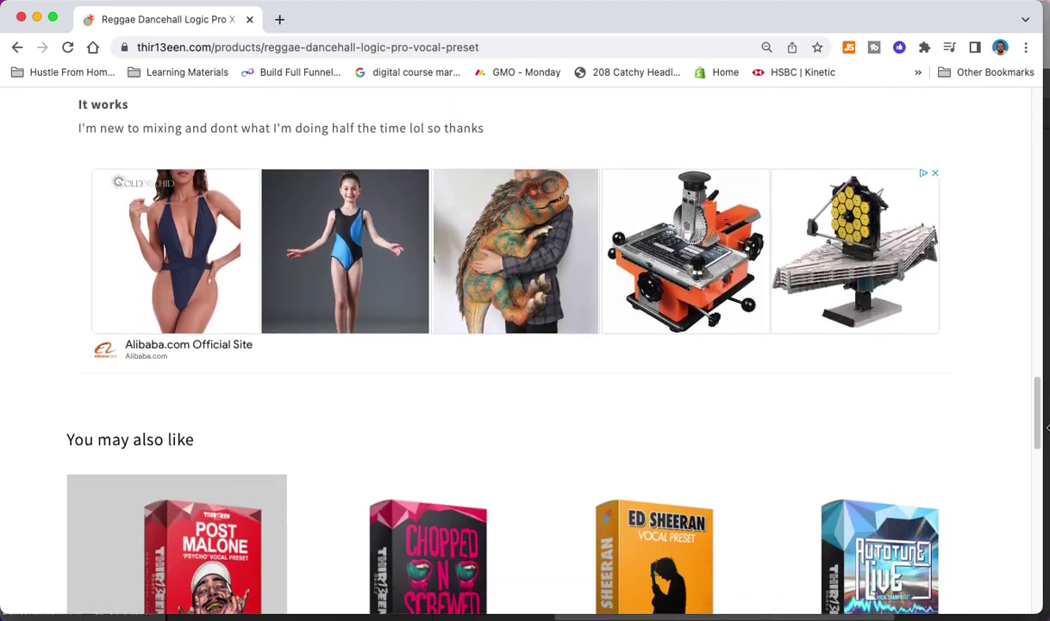
pyautogui.moveTo(1047, 426); pyautogui.dragTo(1045, 80)
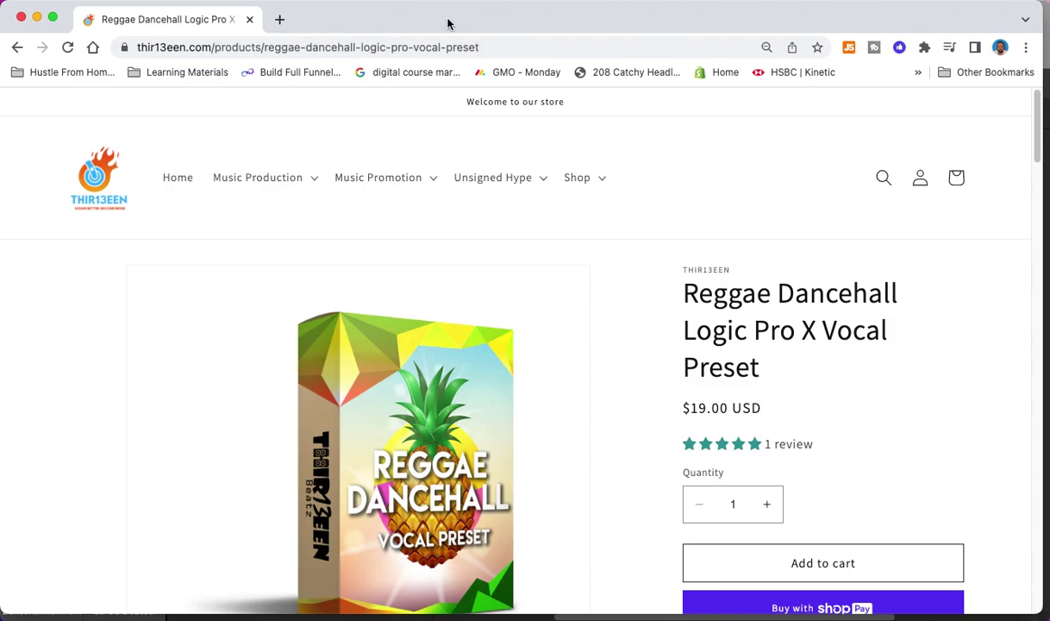
pyautogui.scroll(-3, 480, 122)
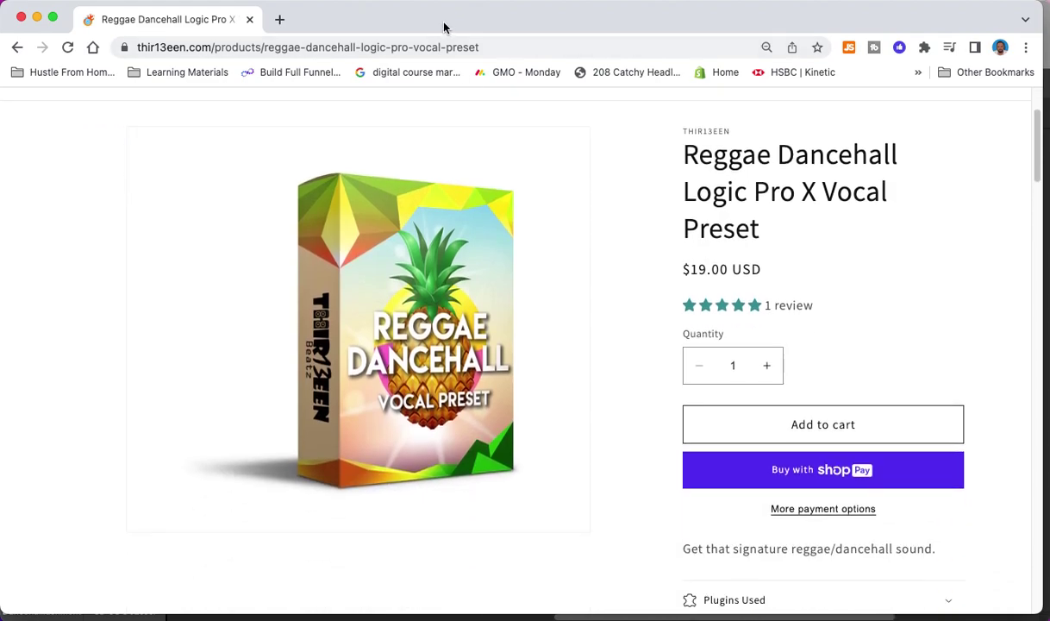
pyautogui.moveTo(444, 28); pyautogui.dragTo(0, 95)
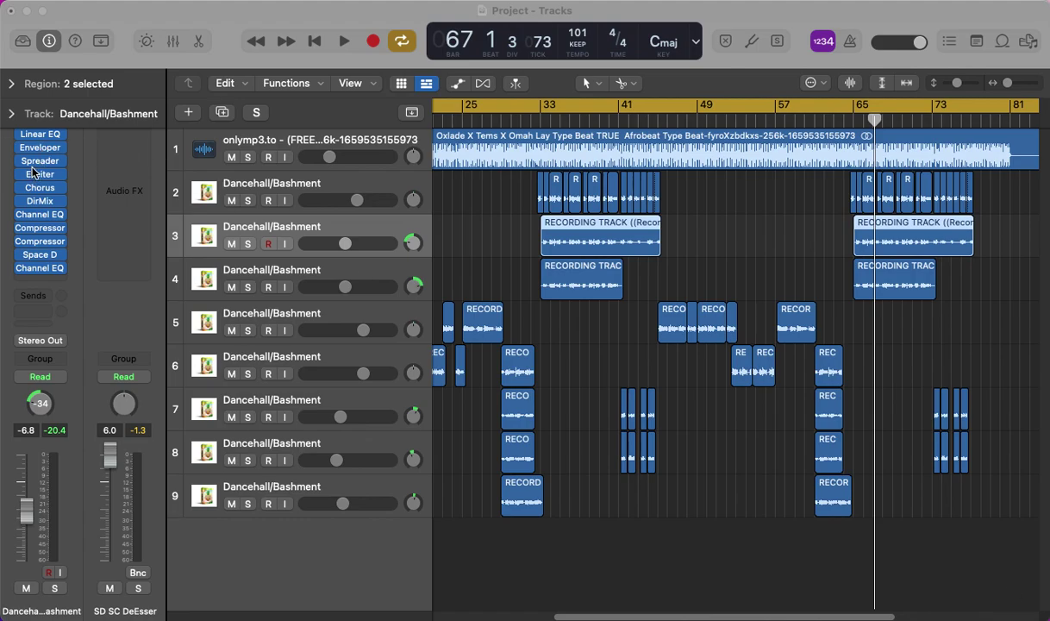
# - Open track 3's Linear Phase EQ plugin, move its window fully into view, and close it
pyautogui.click(48, 137)
pyautogui.moveTo(618, 193); pyautogui.dragTo(357, 148)
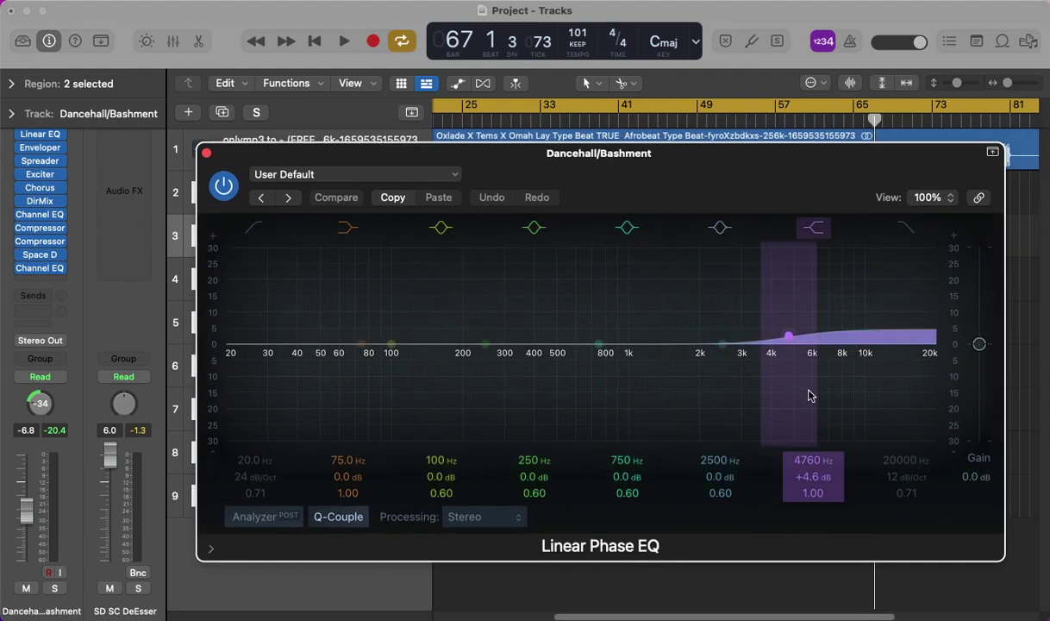
pyautogui.click(207, 152)
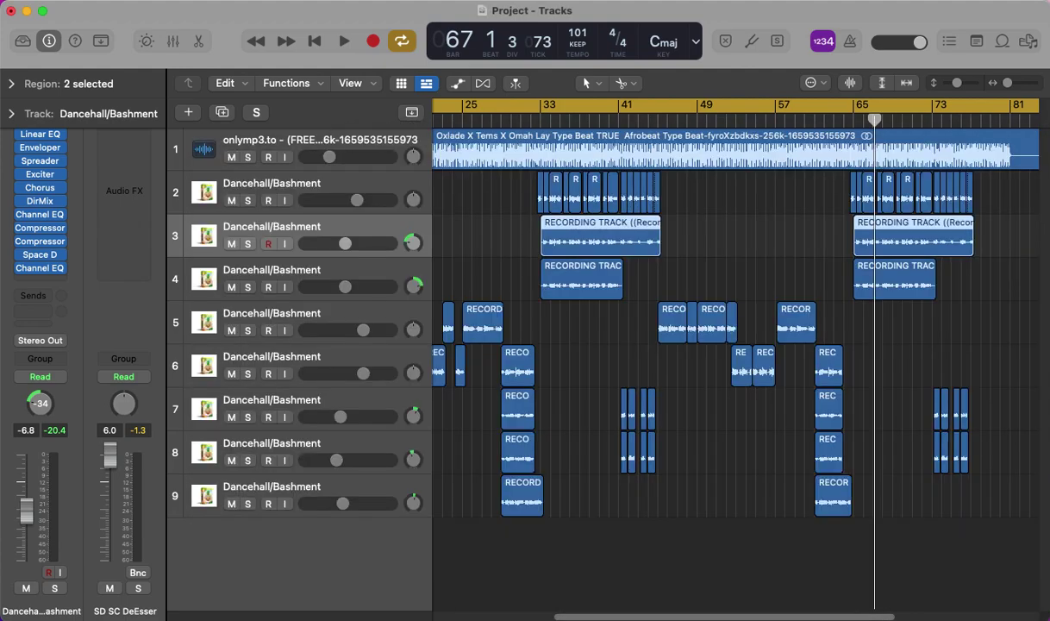
# - Move the Chrome preset page out of the way, then reopen and close the Linear Phase EQ
pyautogui.press('super+Tab')
pyautogui.doubleClick(675, 139)
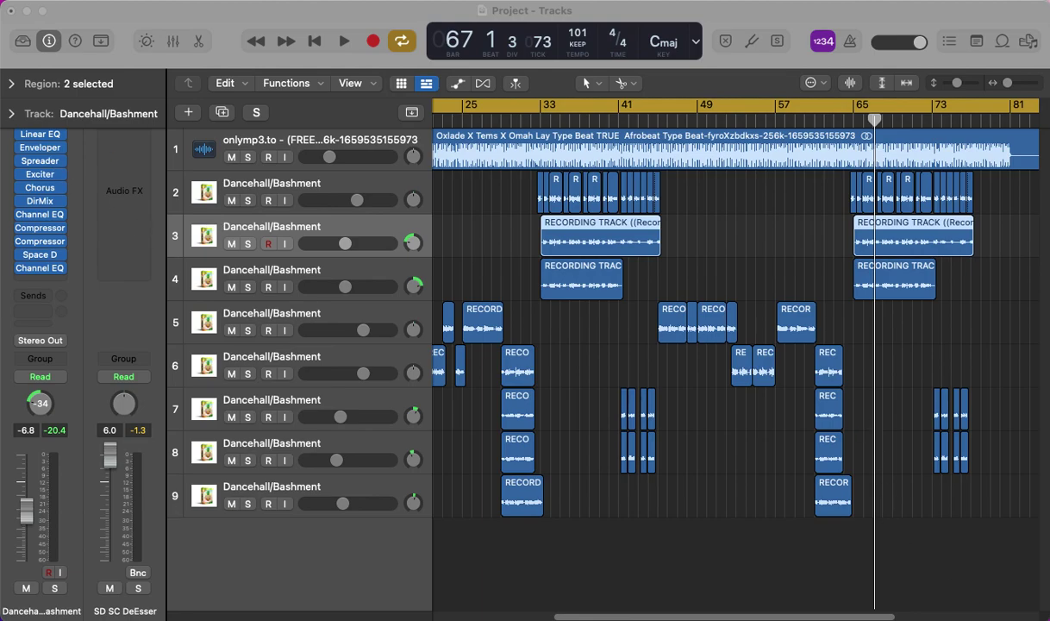
pyautogui.press('super+Tab')
pyautogui.moveTo(374, 103); pyautogui.dragTo(931, 617)
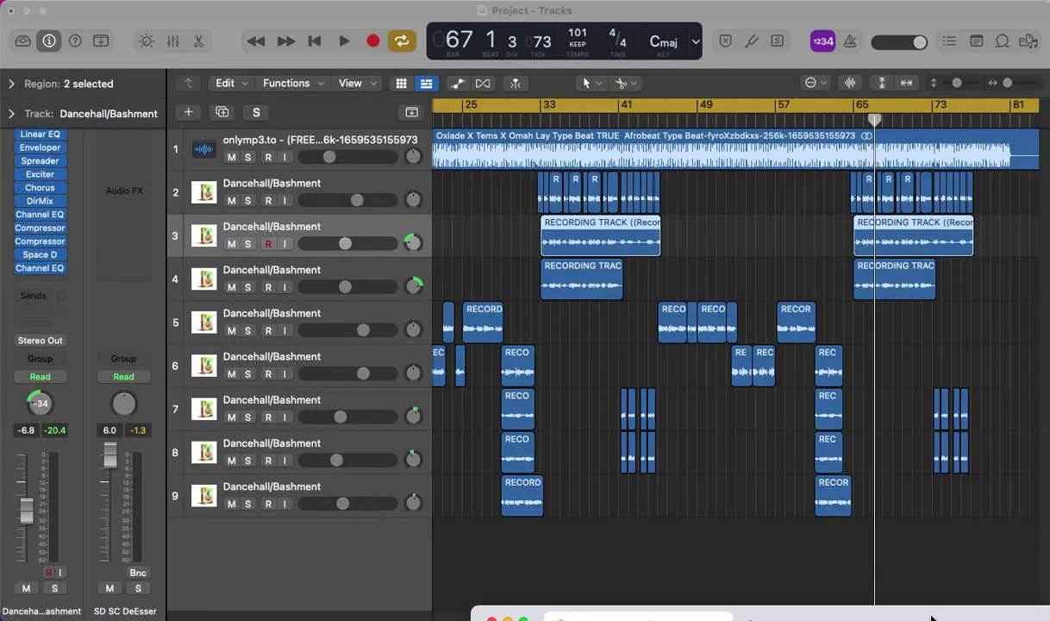
pyautogui.press('super+Tab')
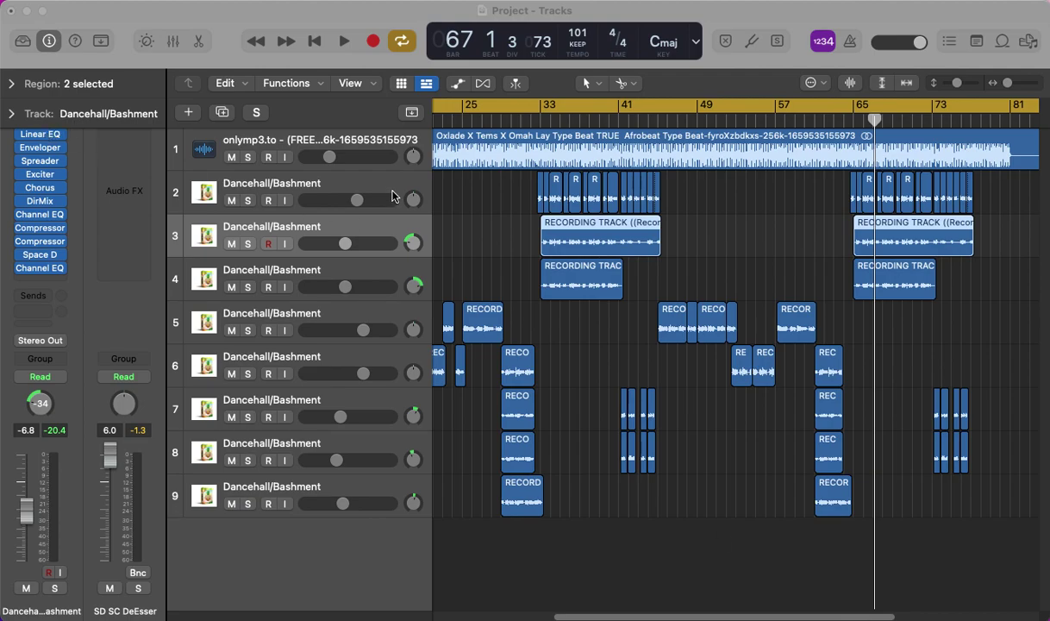
pyautogui.press('v')
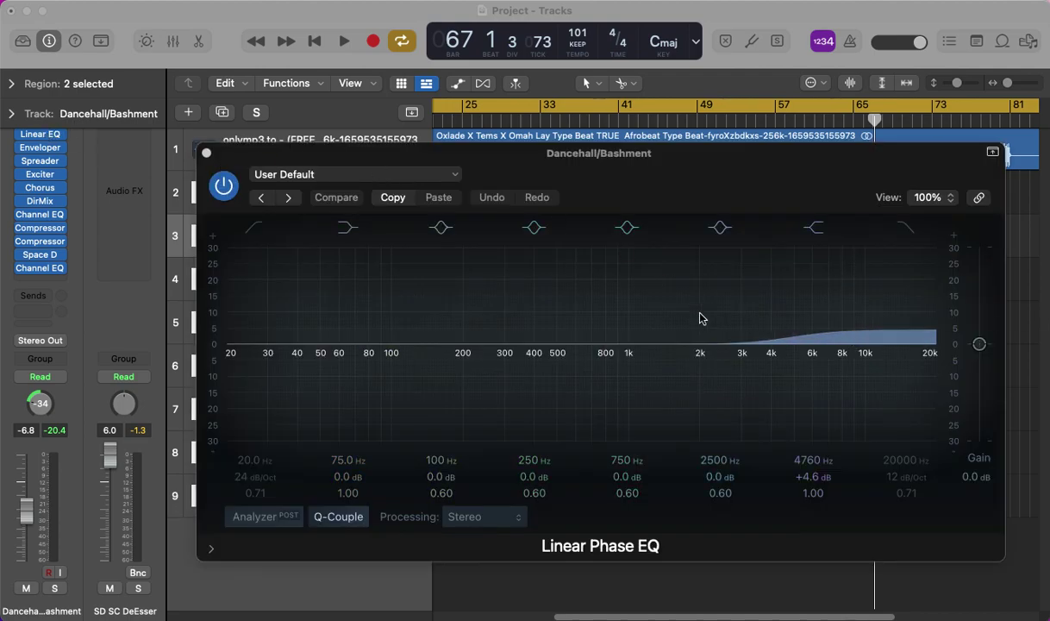
pyautogui.click(206, 153)
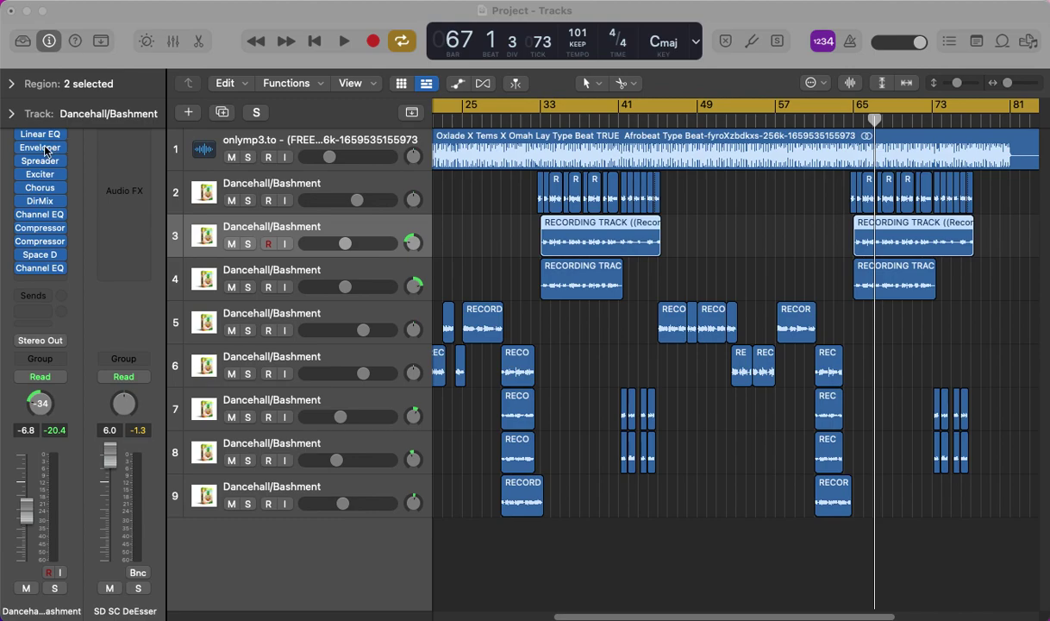
pyautogui.click(44, 148)
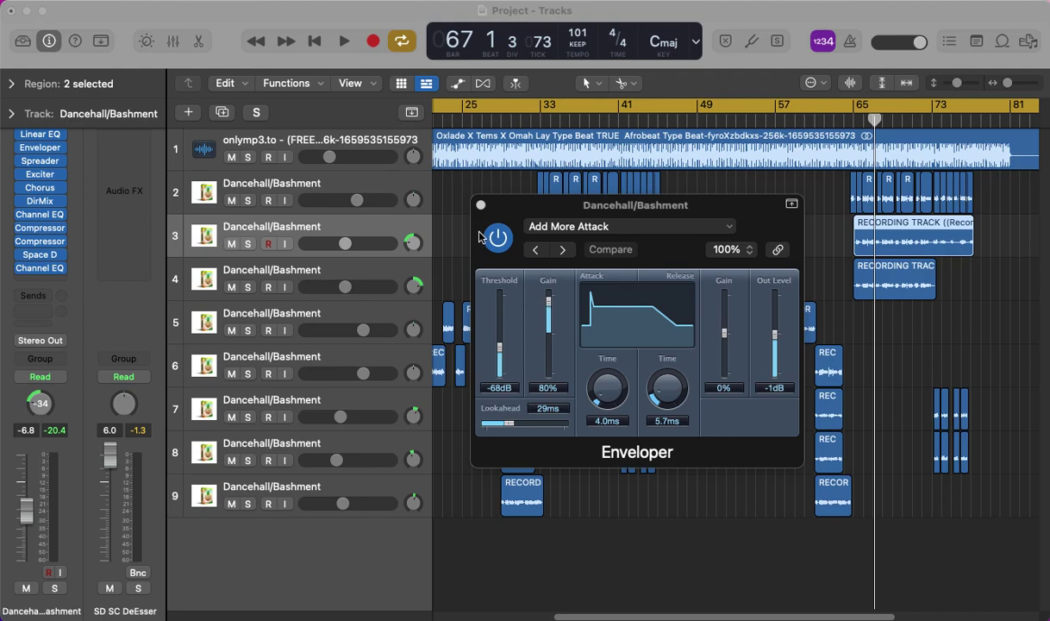
pyautogui.click(480, 204)
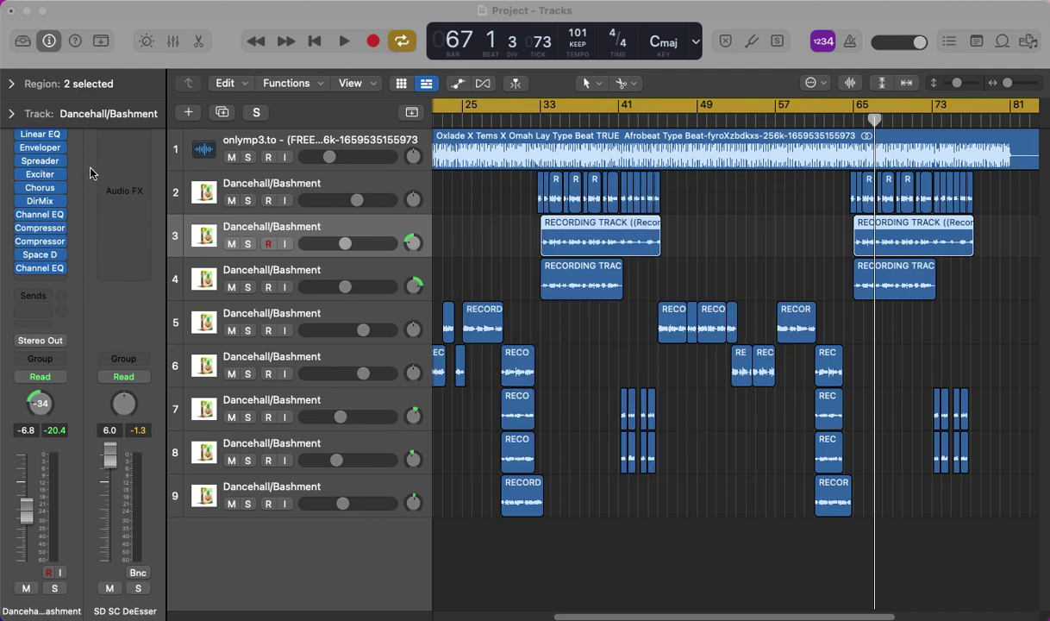
pyautogui.click(38, 161)
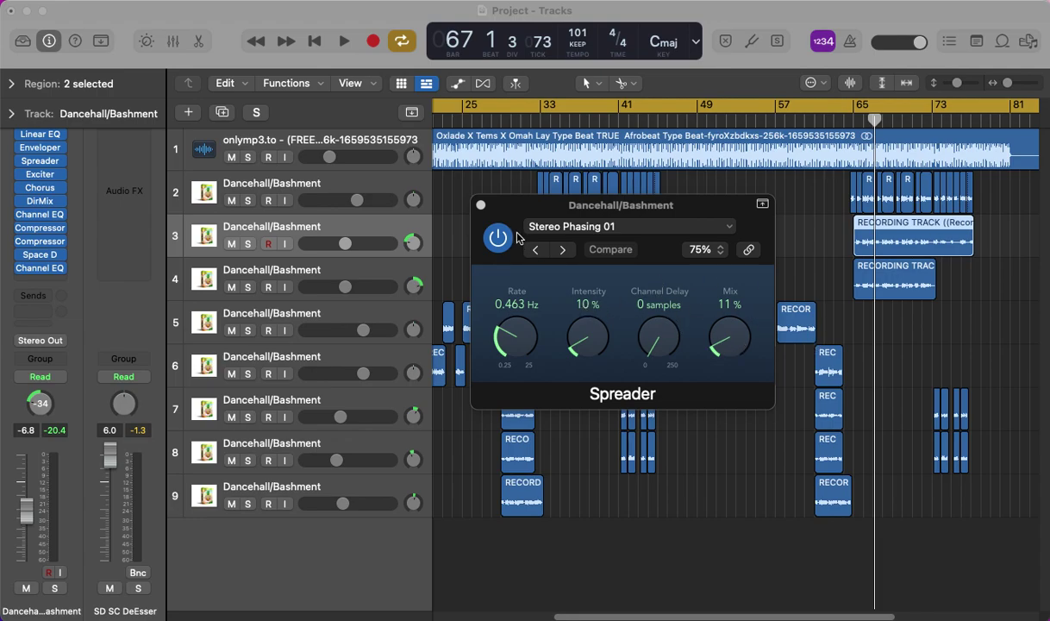
pyautogui.moveTo(499, 200); pyautogui.dragTo(373, 156)
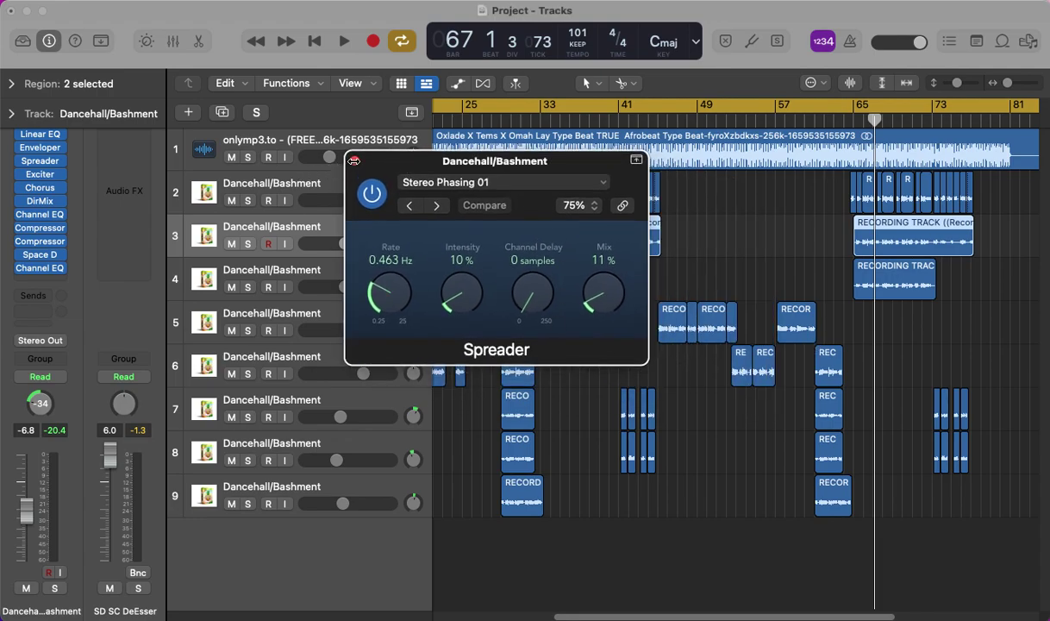
pyautogui.click(353, 160)
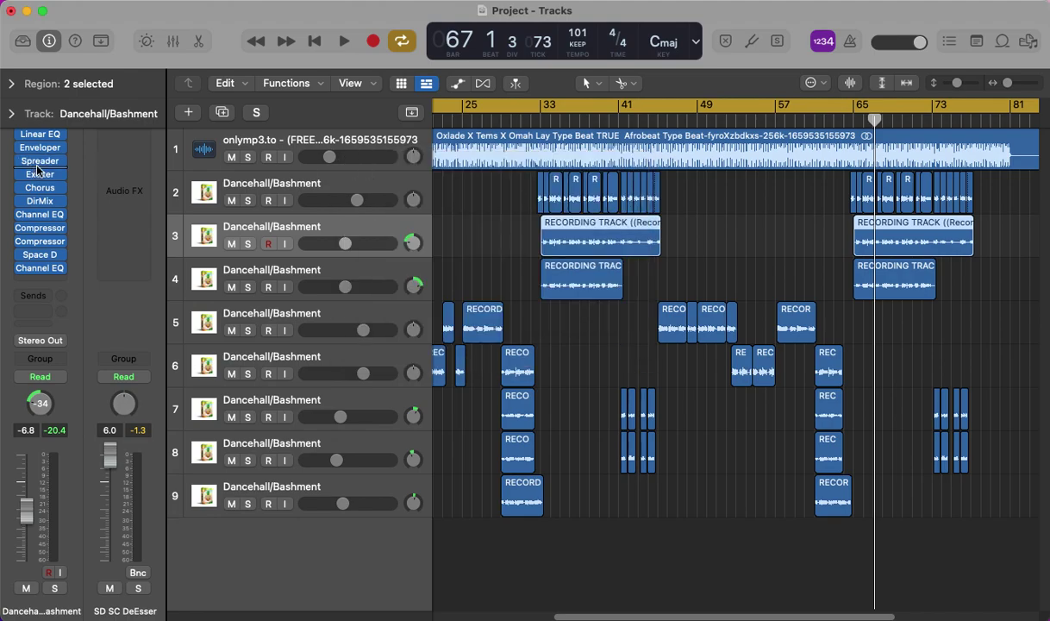
pyautogui.click(39, 173)
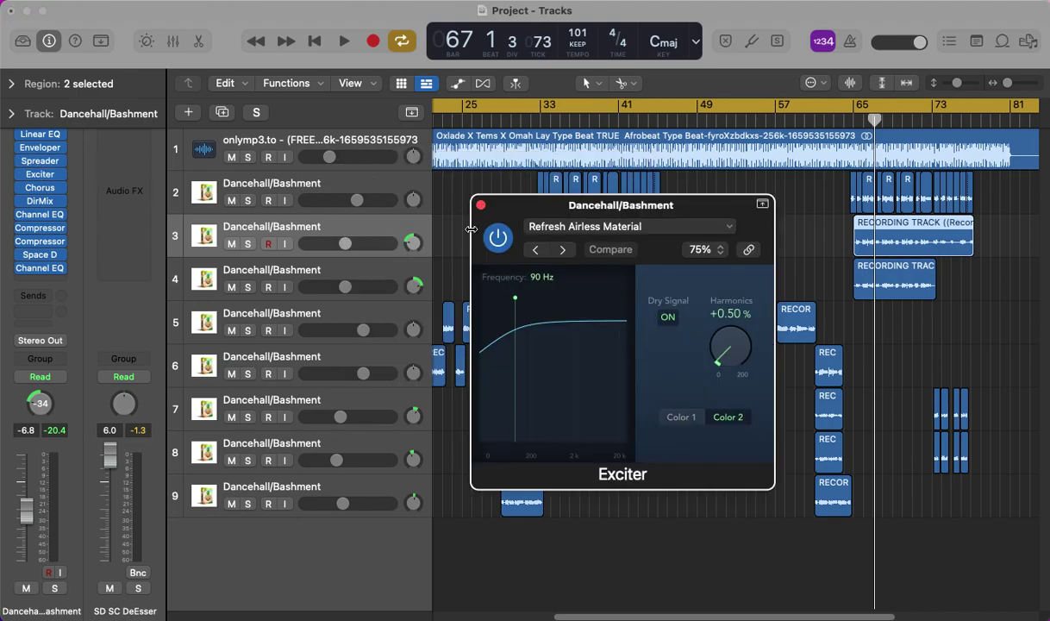
pyautogui.click(481, 205)
pyautogui.click(40, 173)
pyautogui.click(480, 205)
pyautogui.click(33, 188)
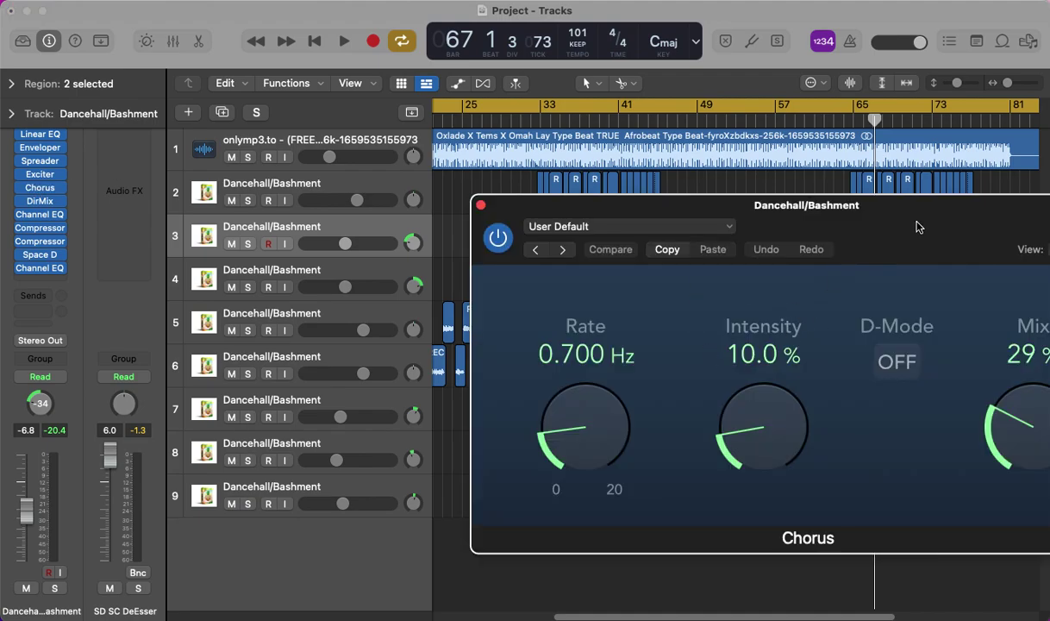
pyautogui.moveTo(918, 227); pyautogui.dragTo(727, 180)
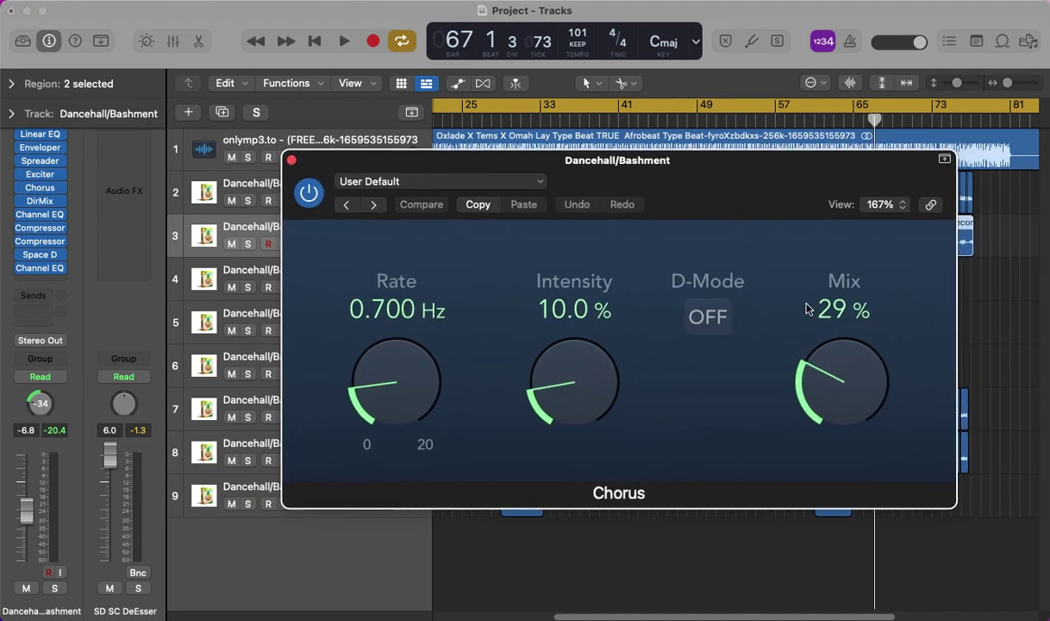
pyautogui.click(292, 161)
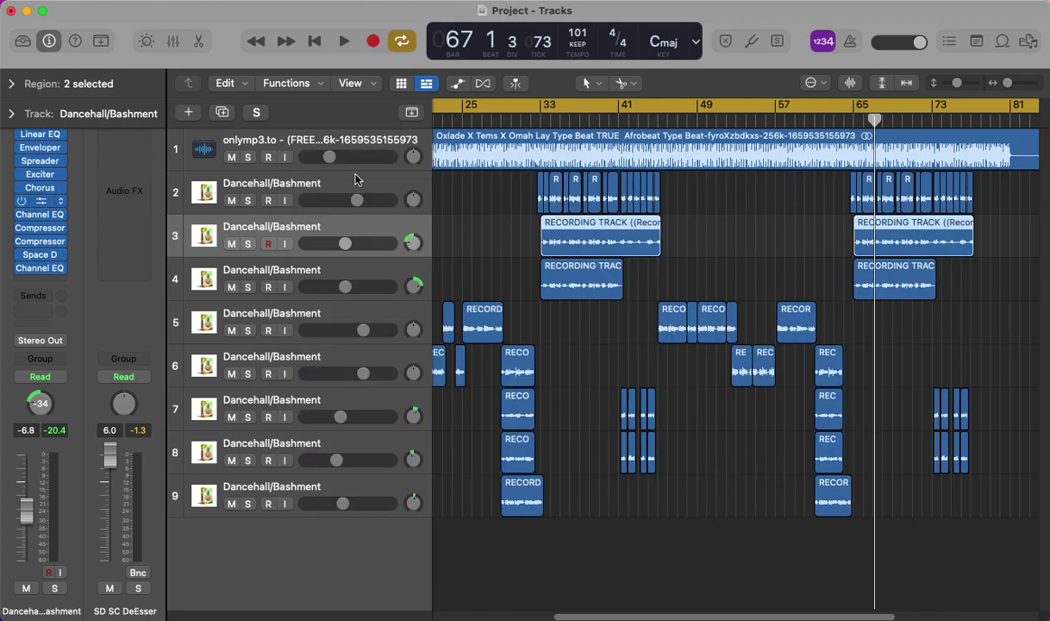
pyautogui.moveTo(479, 199); pyautogui.dragTo(443, 187)
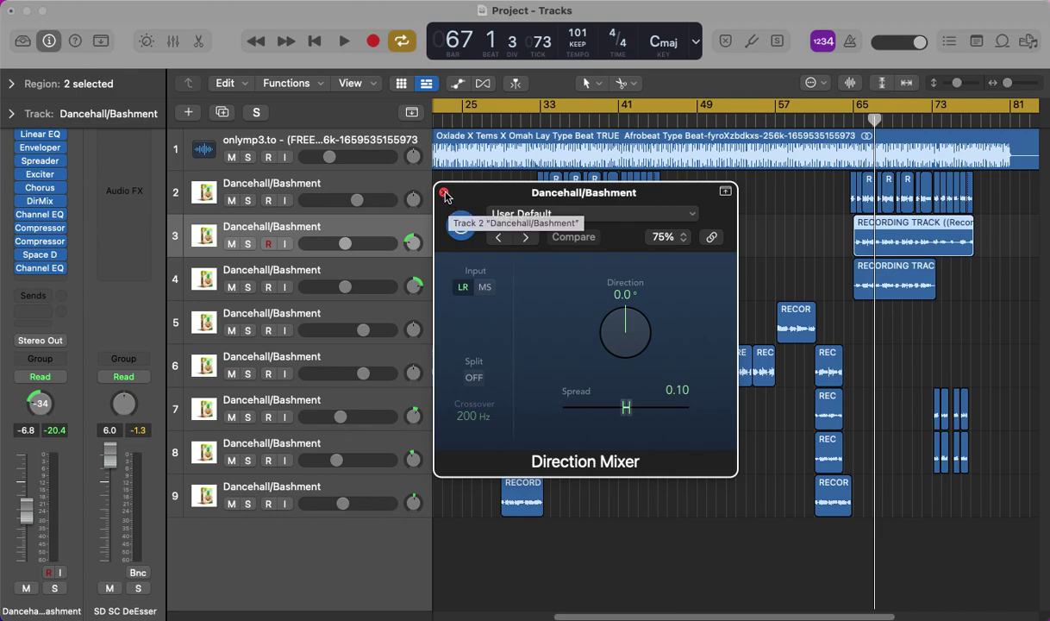
pyautogui.click(444, 193)
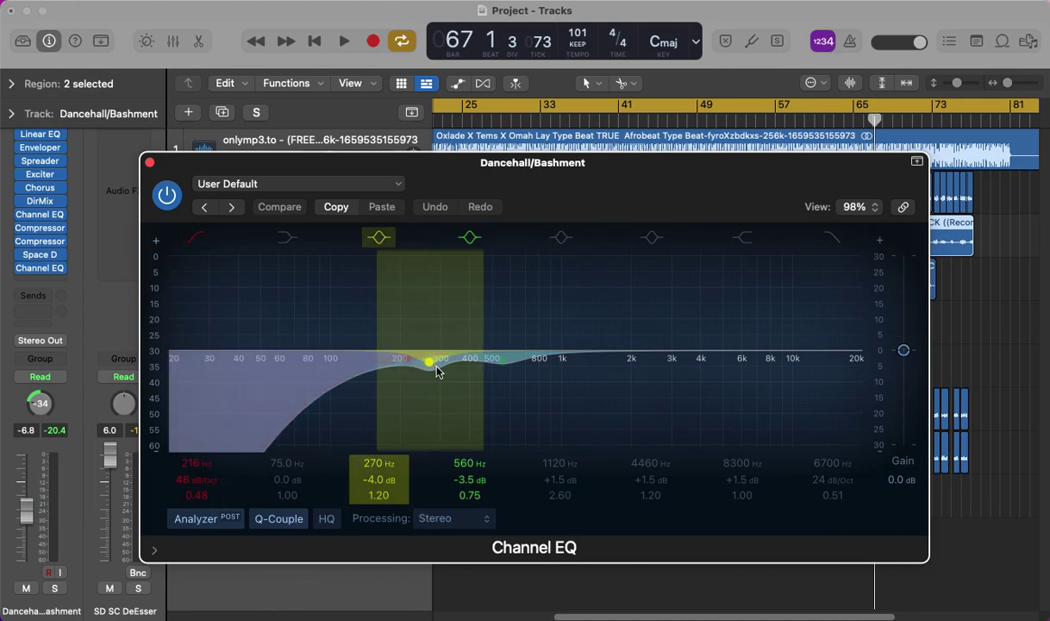
pyautogui.click(149, 162)
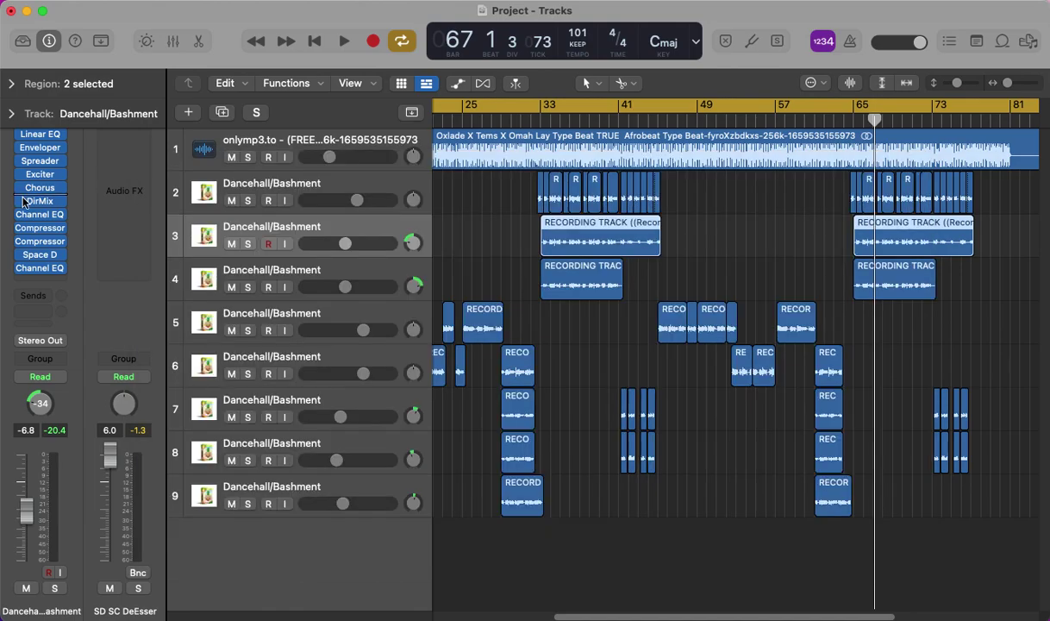
pyautogui.click(35, 226)
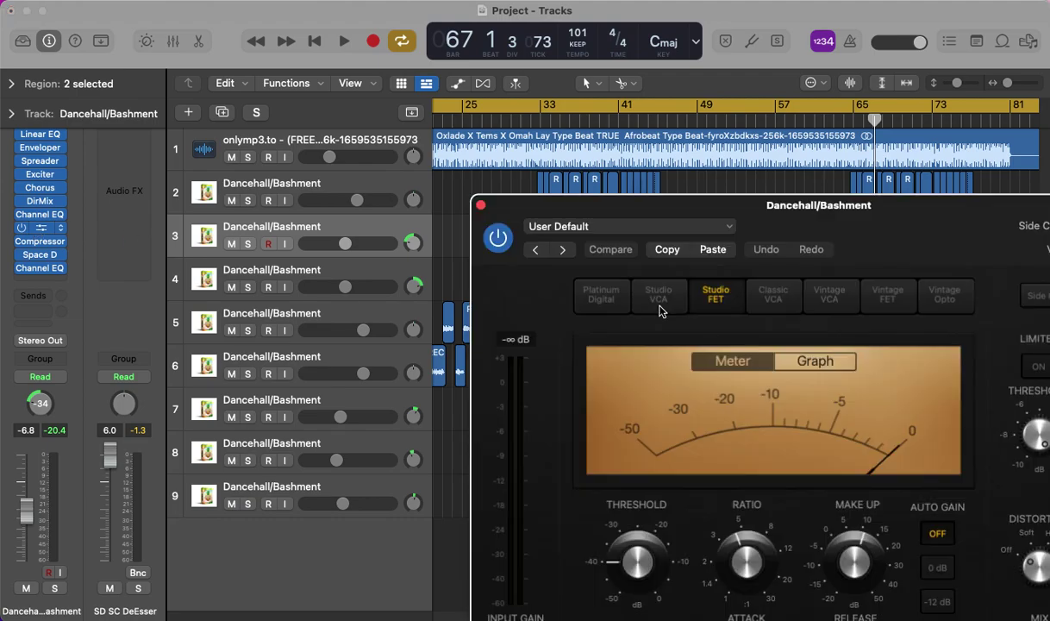
pyautogui.moveTo(856, 226); pyautogui.dragTo(687, 101)
pyautogui.moveTo(573, 414)
pyautogui.moveTo(709, 415)
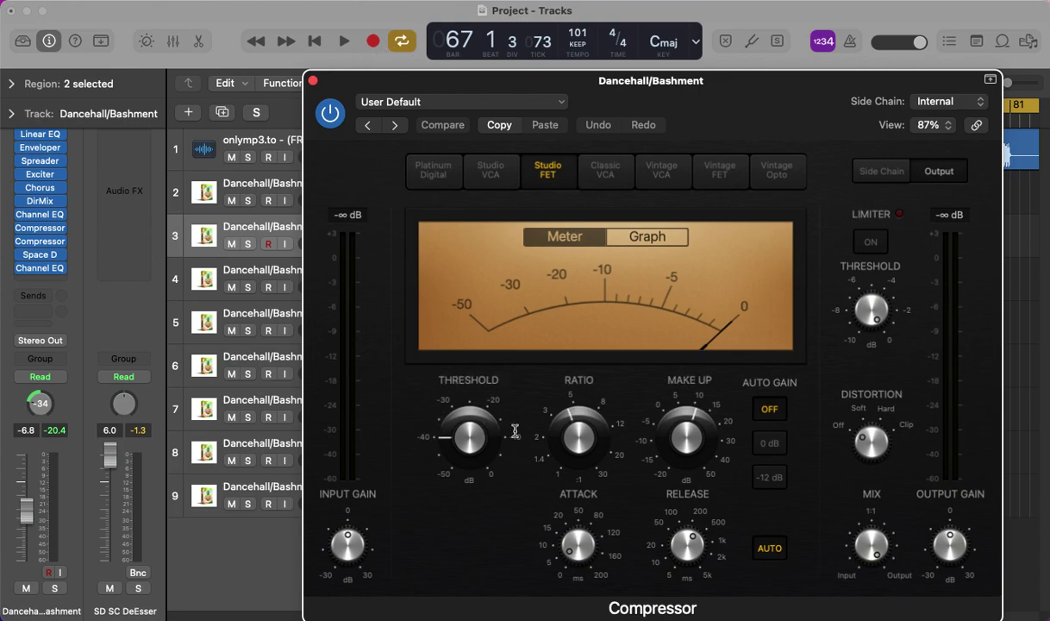
pyautogui.moveTo(552, 502)
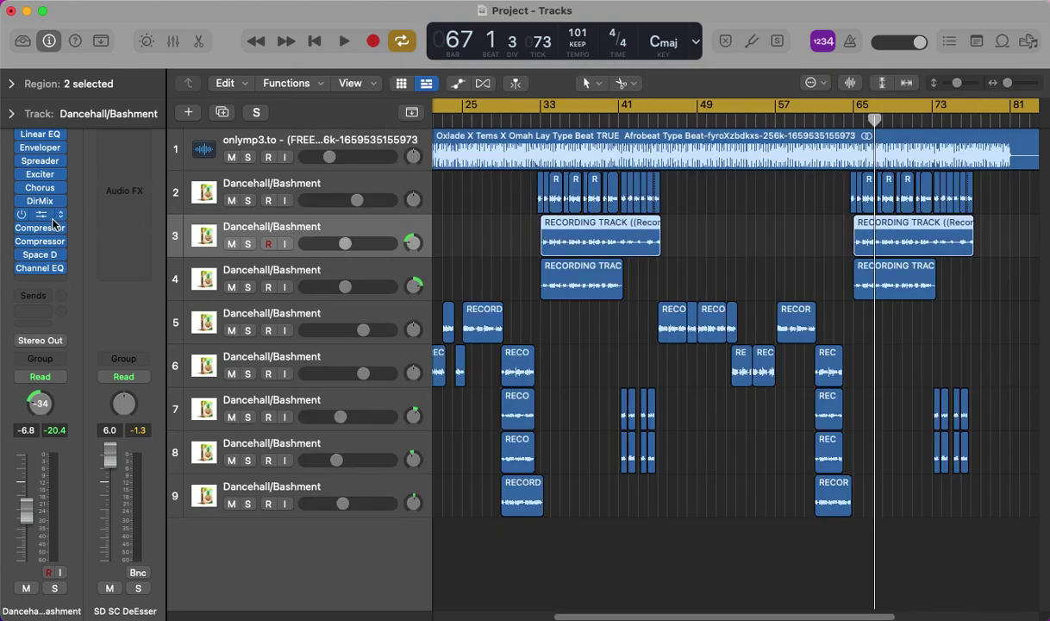
pyautogui.click(312, 80)
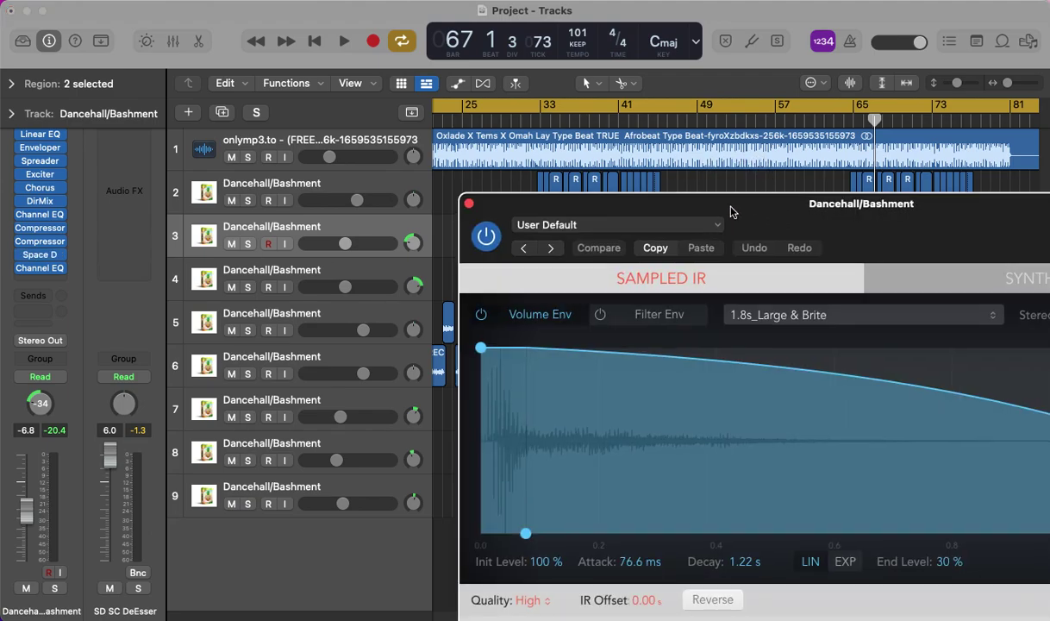
pyautogui.moveTo(733, 203); pyautogui.dragTo(382, 45)
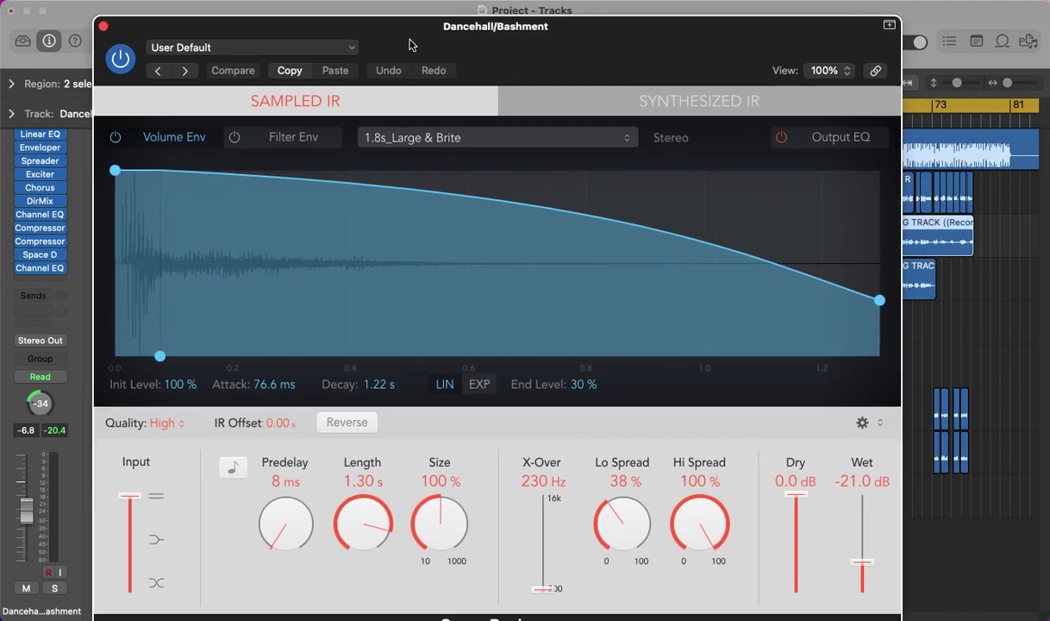
pyautogui.click(103, 25)
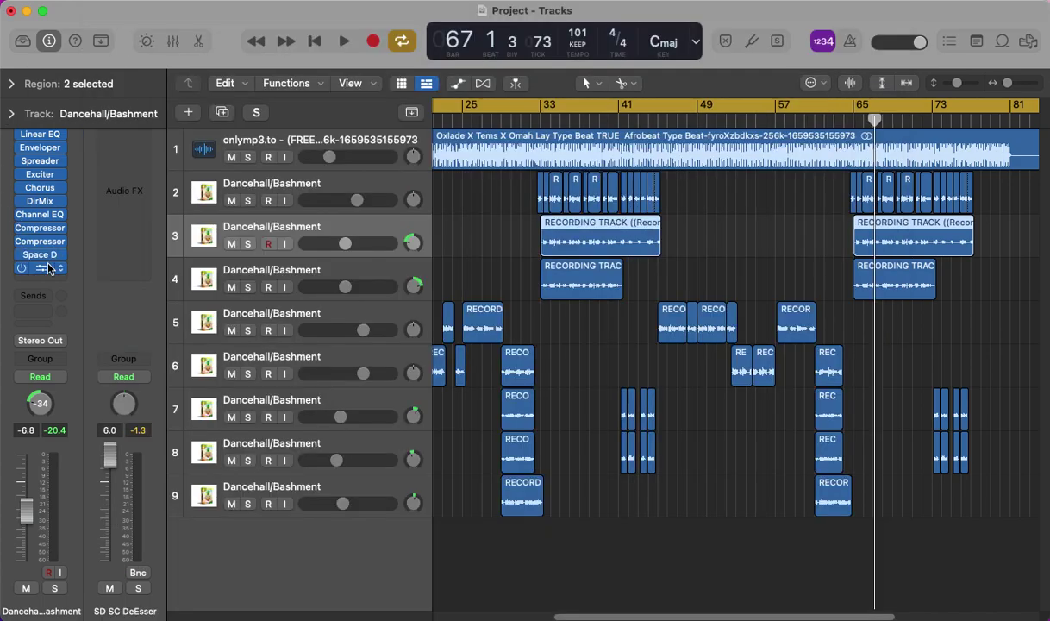
pyautogui.click(43, 267)
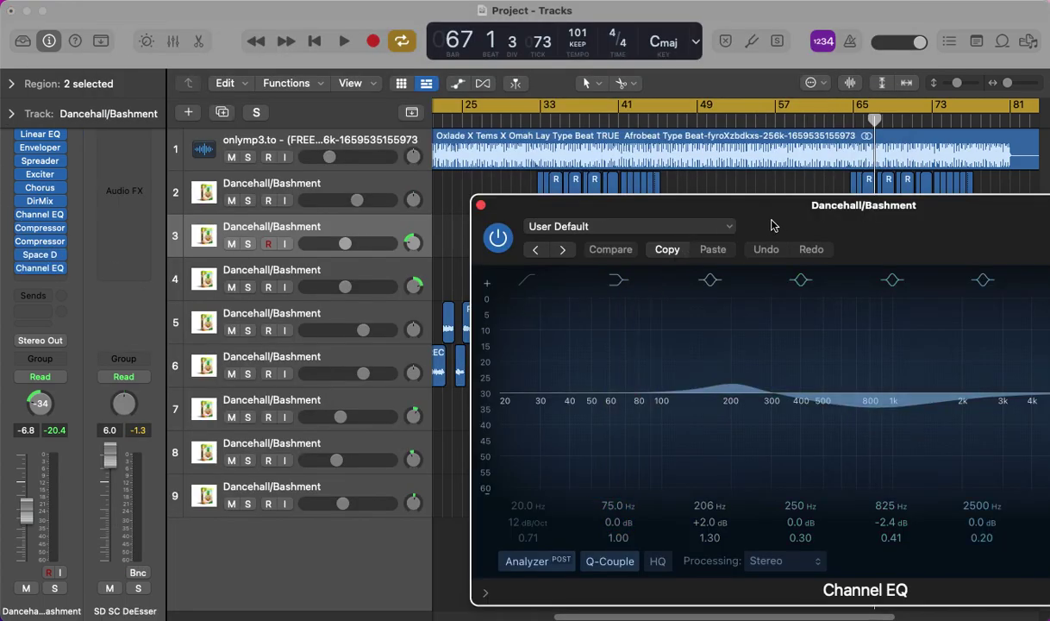
pyautogui.moveTo(794, 223); pyautogui.dragTo(520, 154)
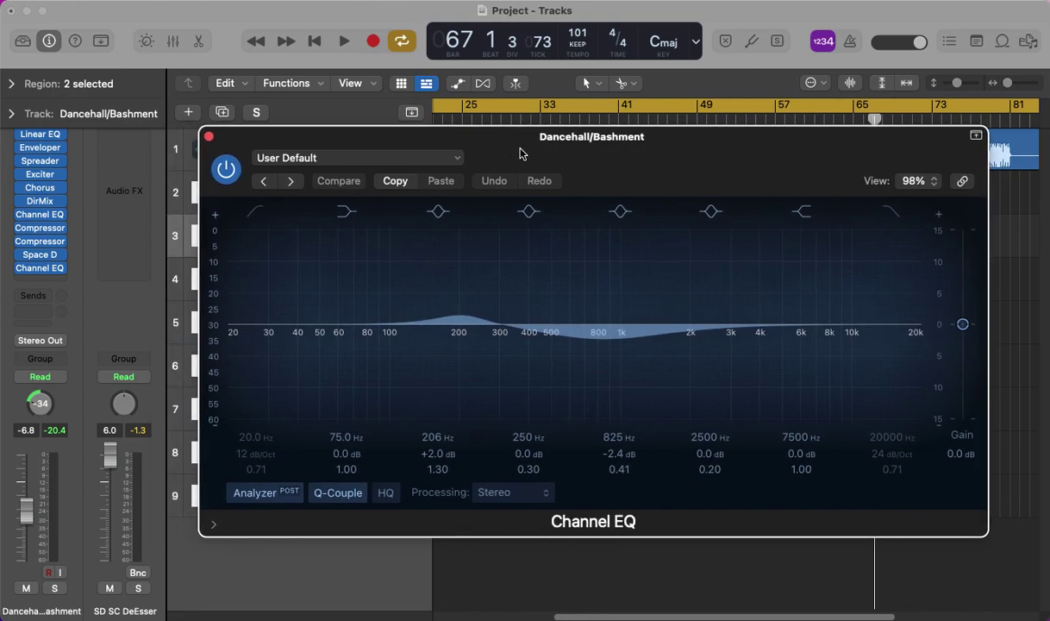
pyautogui.click(208, 136)
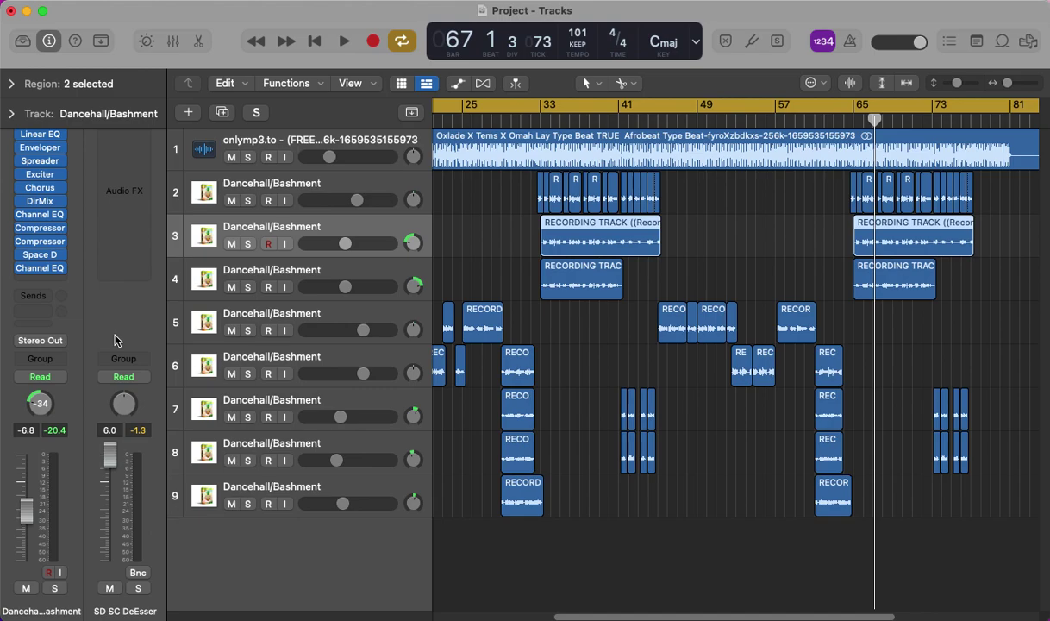
# - Go from the preset product page to the thir13een.com home page and dismiss the TeamViewer advert
pyautogui.press('super+Tab')
pyautogui.scroll(3, 563, 157)
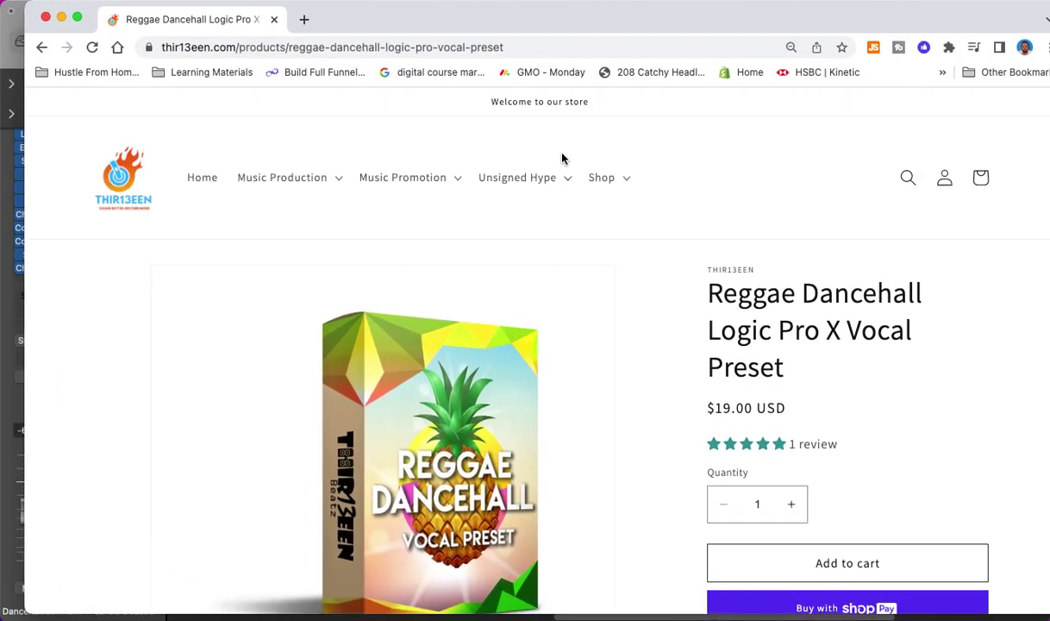
pyautogui.click(216, 183)
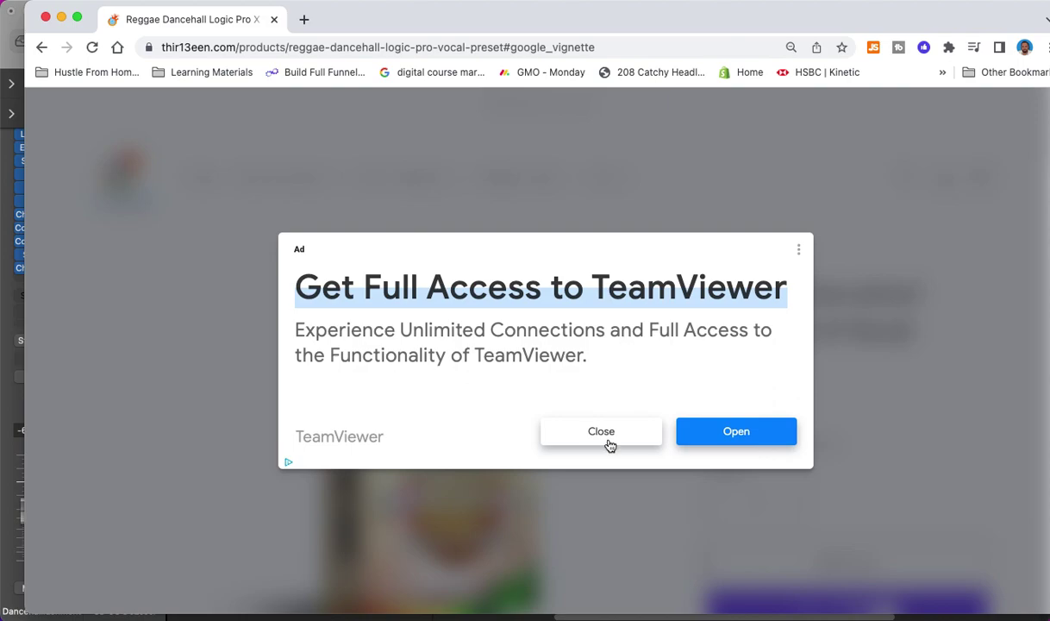
pyautogui.click(608, 442)
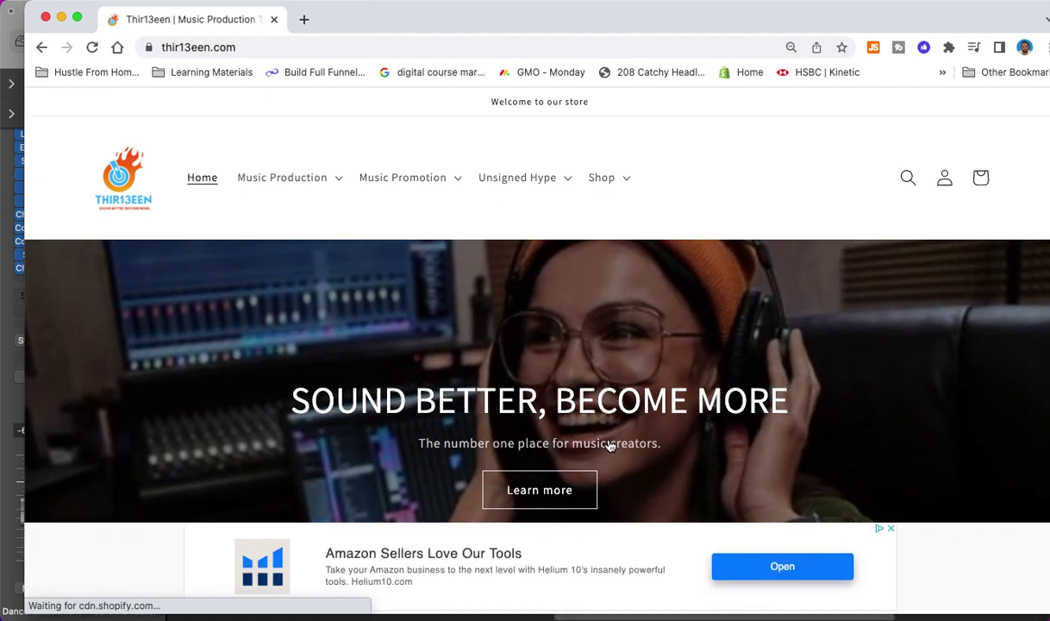
pyautogui.scroll(-5, 621, 335)
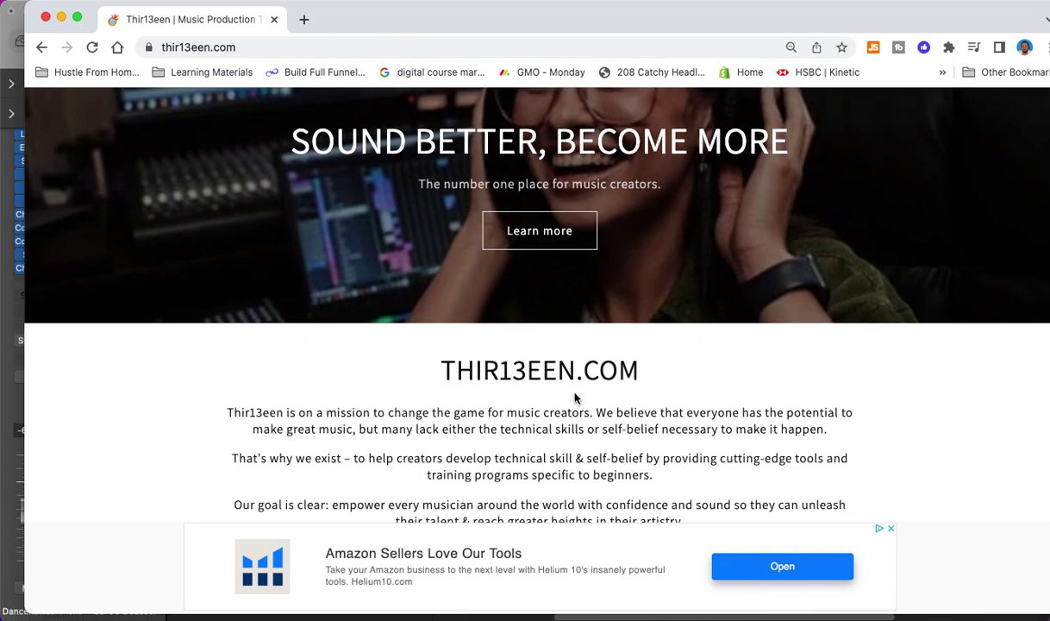
pyautogui.scroll(5, 587, 380)
pyautogui.scroll(1, 593, 368)
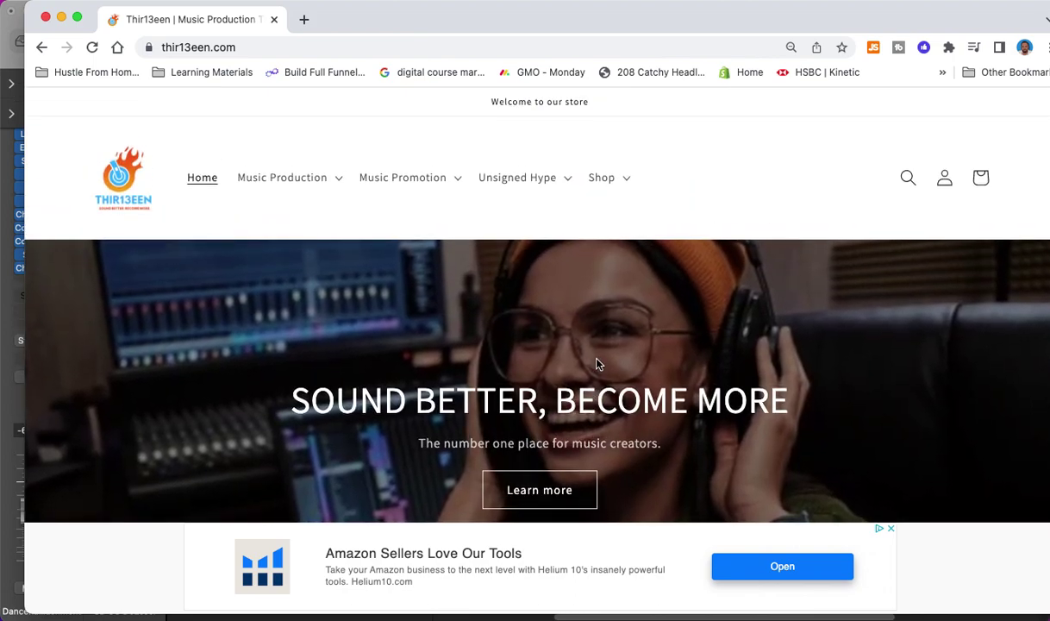